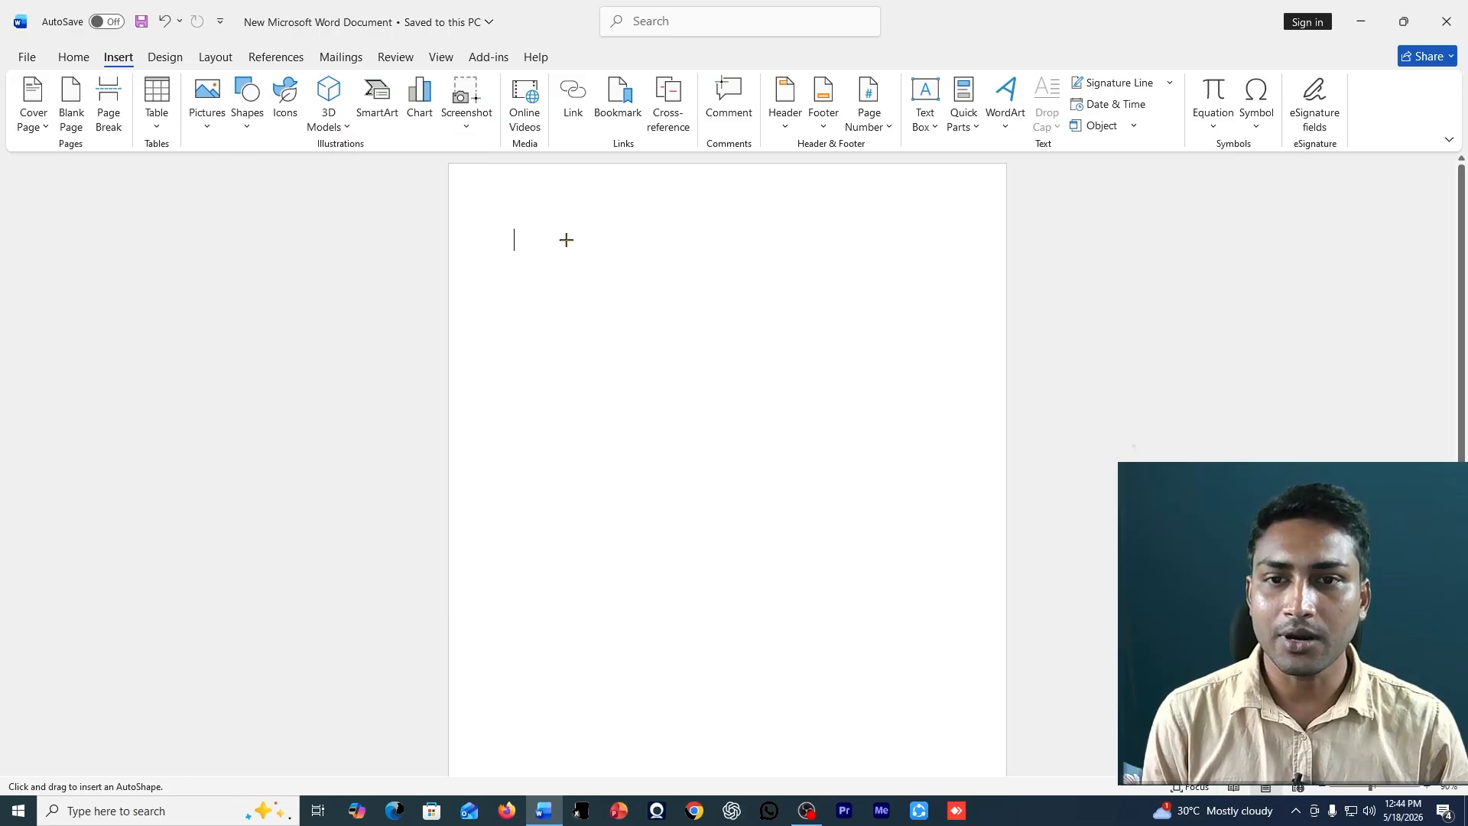
- Draw an isosceles triangle about 2.95" high and 3.22" wide, centred horizontally in the upper part of the page
mouse_move(566, 240)
mouse_down()
mouse_move(658, 305)
mouse_move(772, 435)
mouse_up()
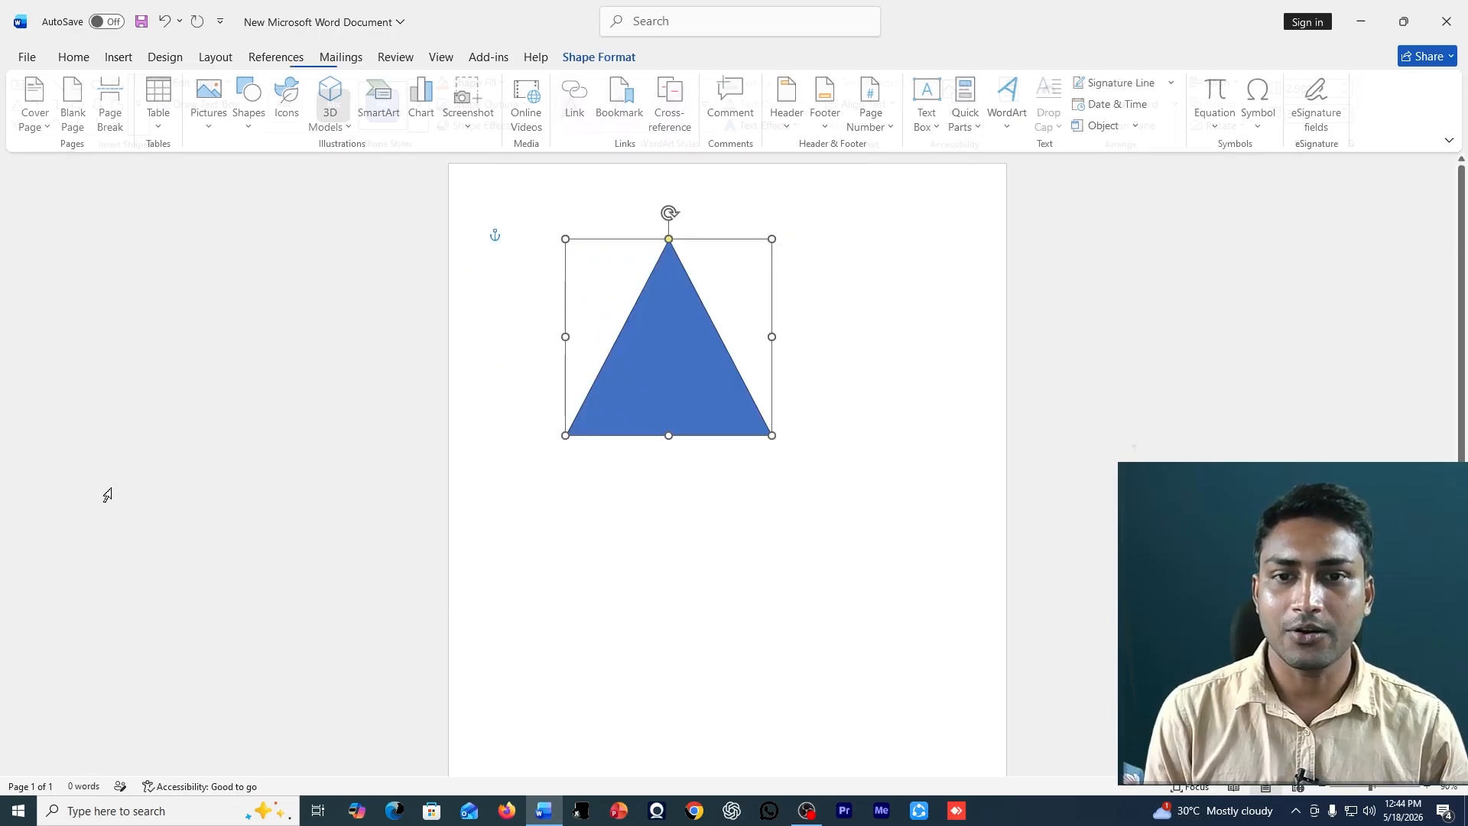
drag(658, 370, 723, 388)
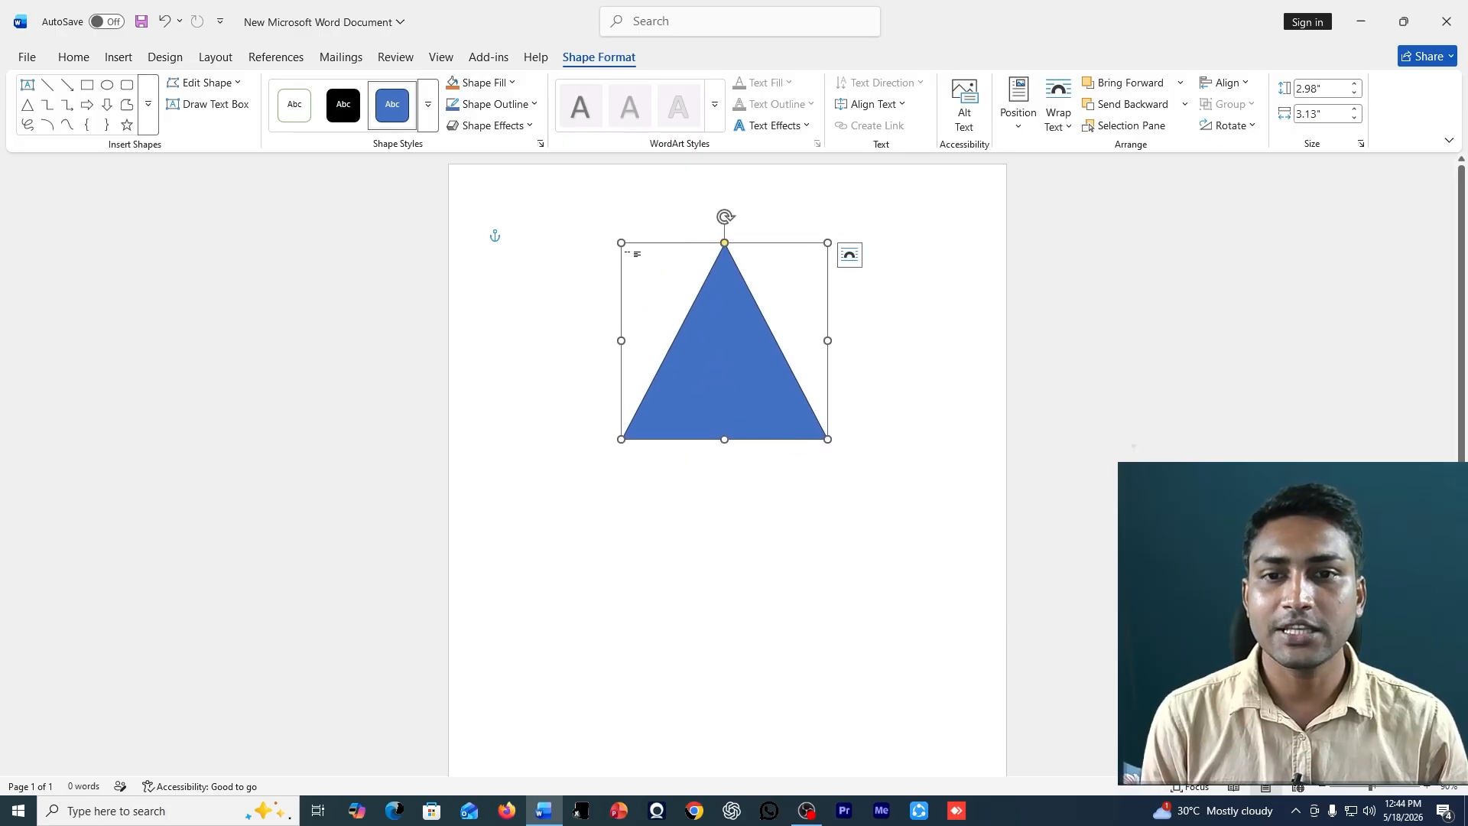
mouse_move(620, 242)
mouse_down()
mouse_move(560, 217)
mouse_move(717, 234)
mouse_move(604, 245)
mouse_move(616, 244)
mouse_up()
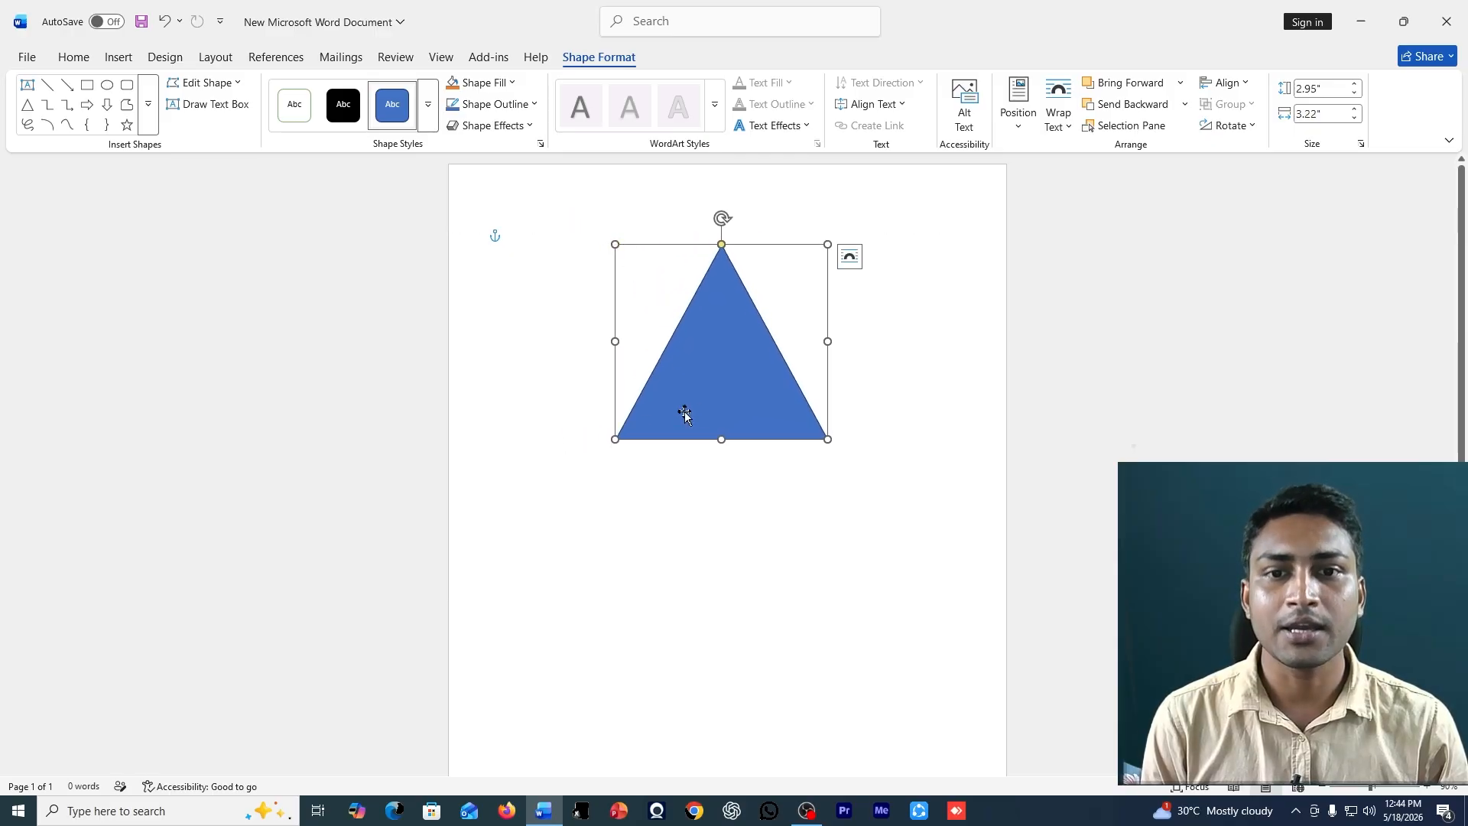
click(581, 225)
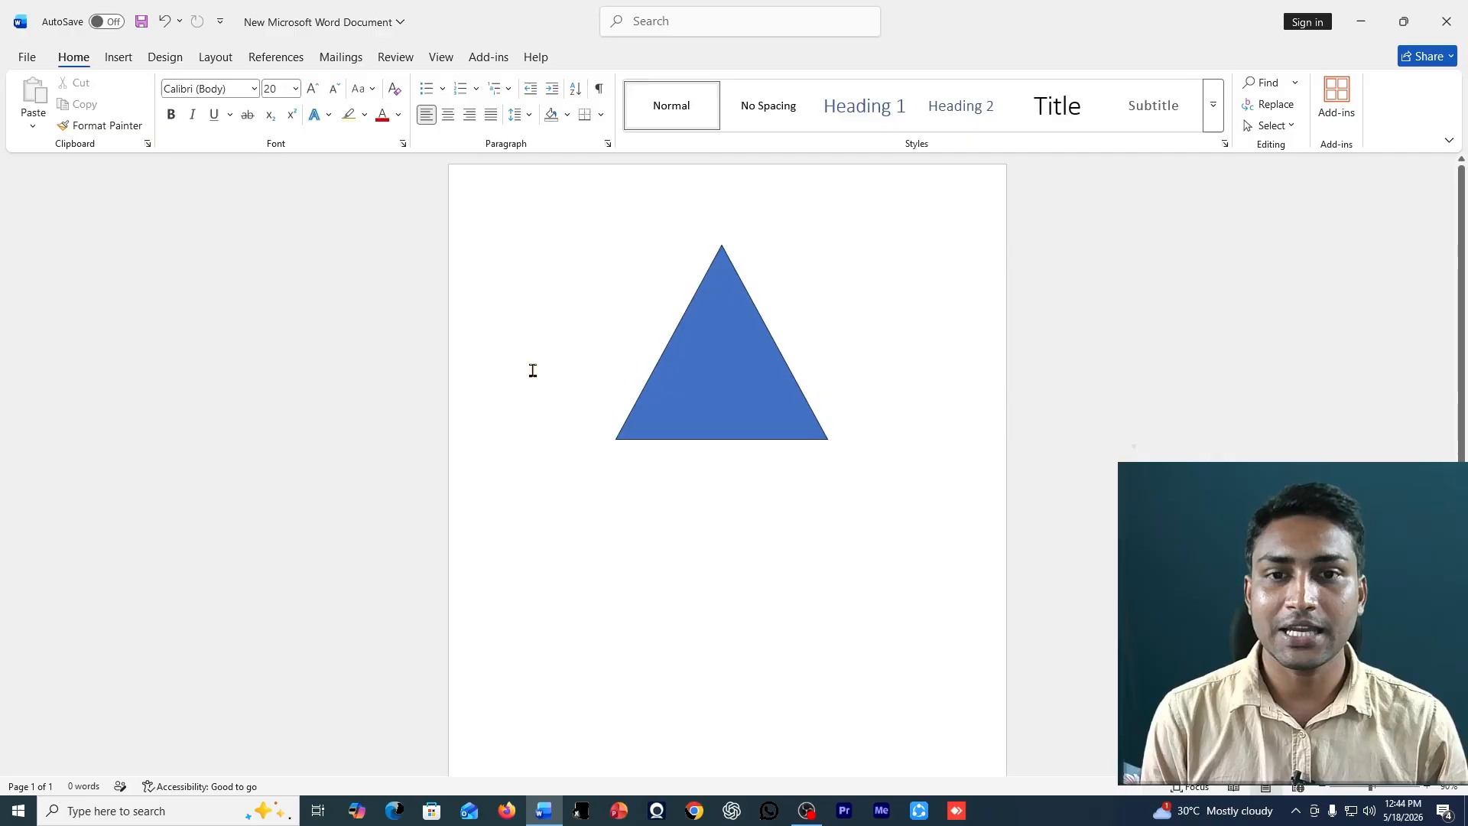
- Resize the triangle from its upper-left corner to about 2.68" high and 3.26" wide
click(764, 351)
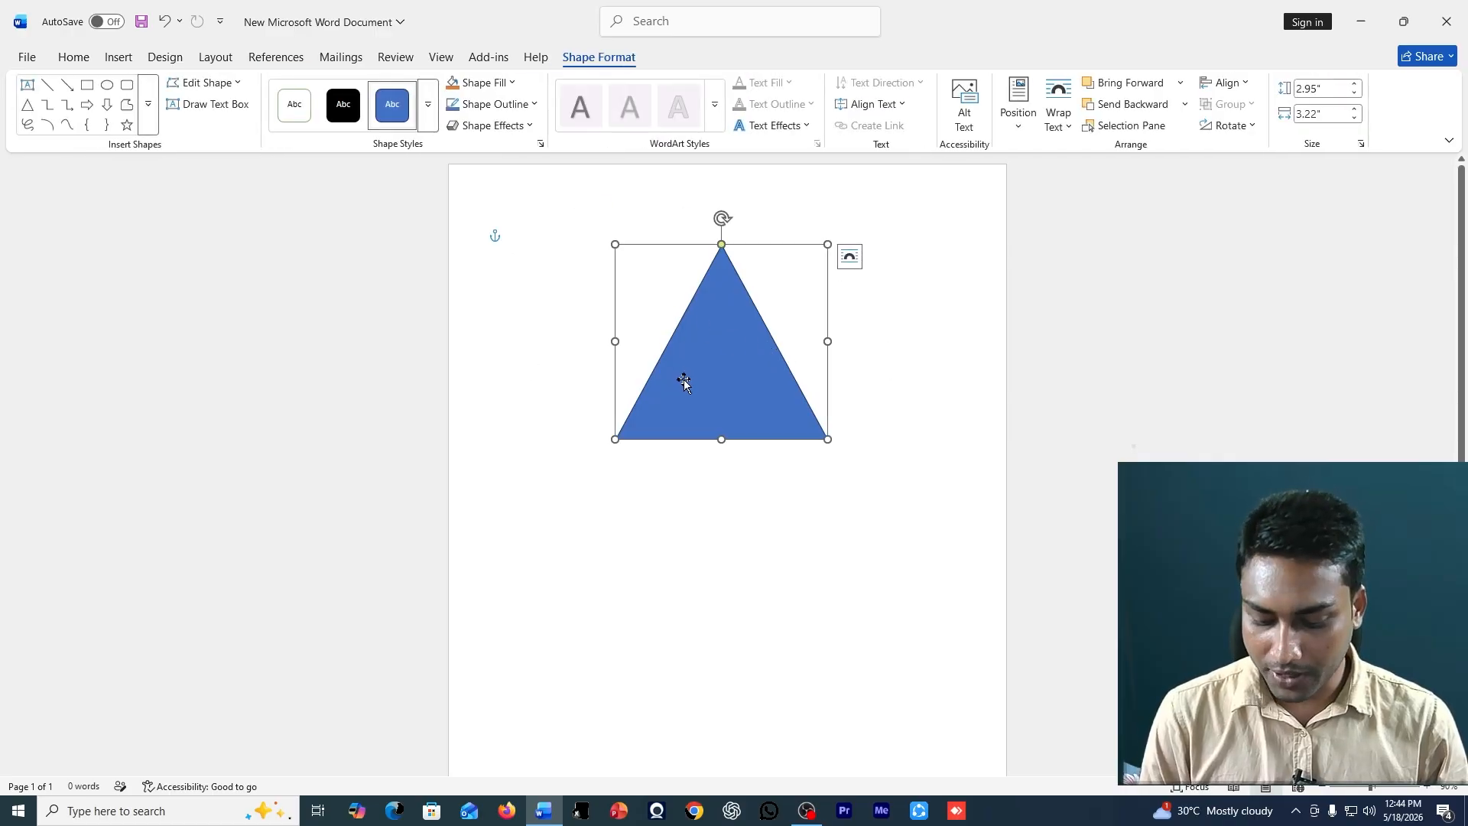
mouse_move(604, 237)
mouse_down()
mouse_move(547, 210)
mouse_move(622, 251)
mouse_move(570, 247)
mouse_move(611, 262)
mouse_up()
click(779, 230)
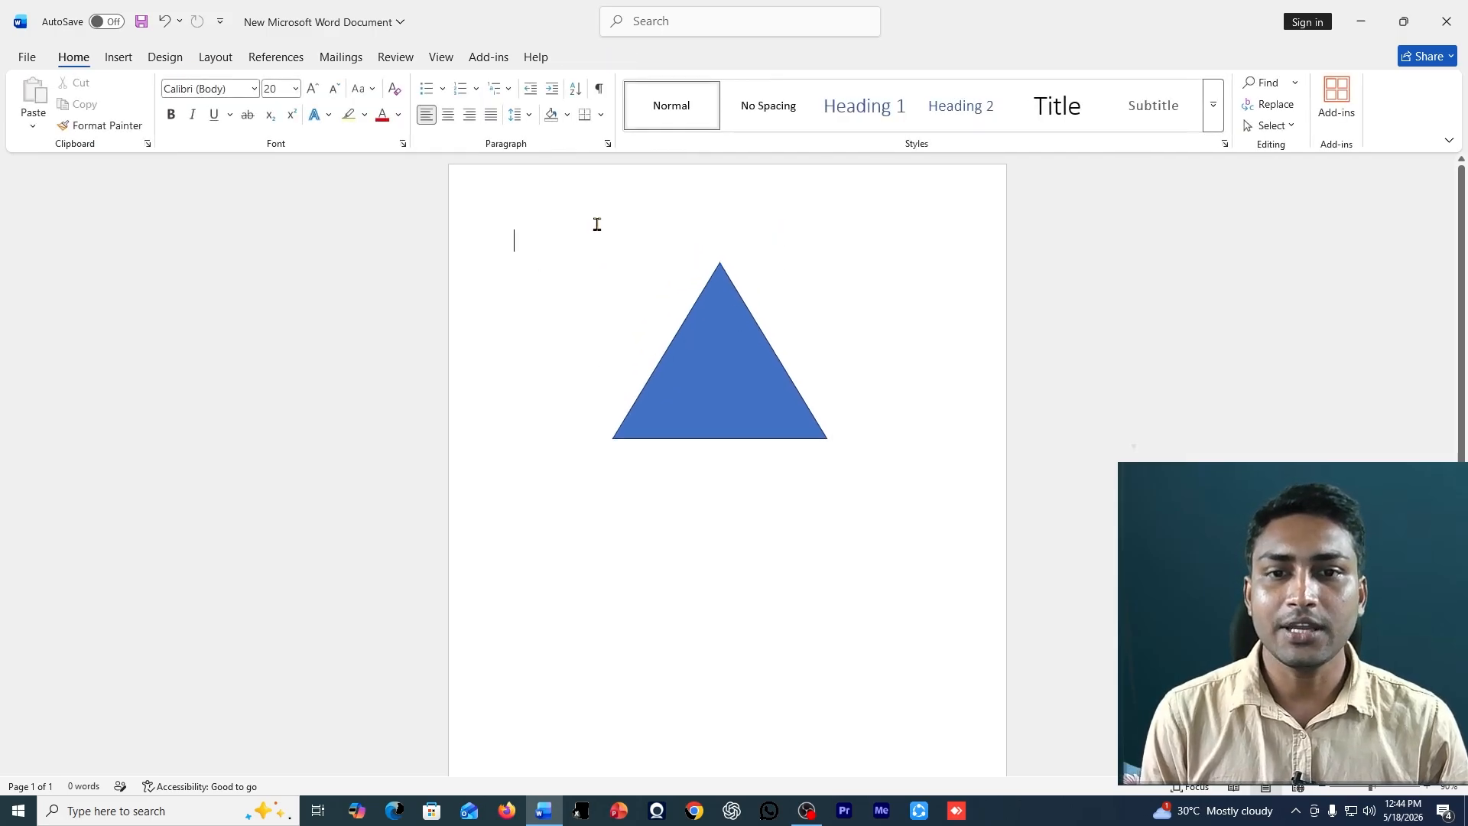
click(754, 367)
click(803, 232)
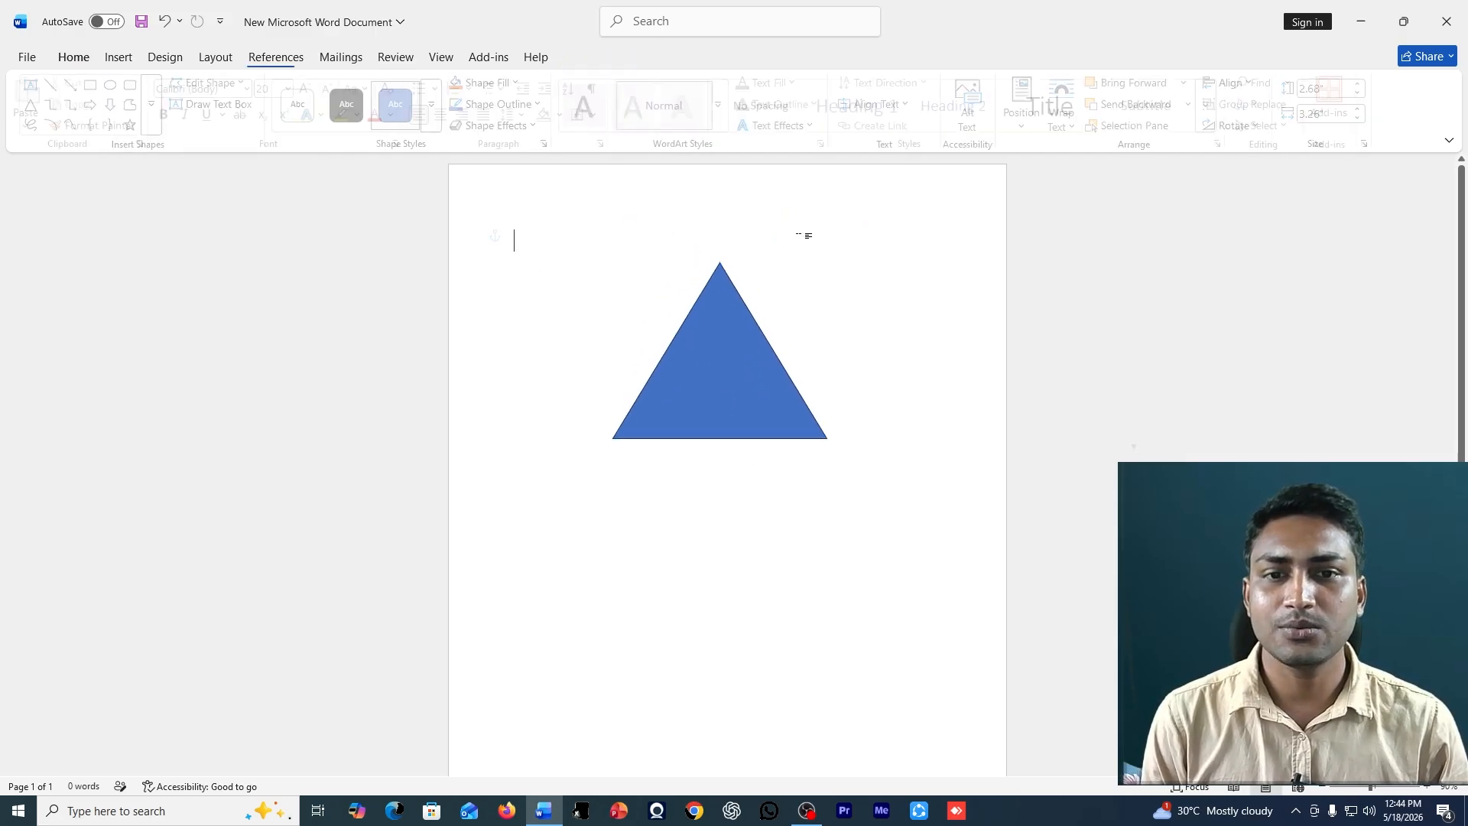
- Remove the triangle's blue fill by setting its shape fill to No Fill
click(736, 359)
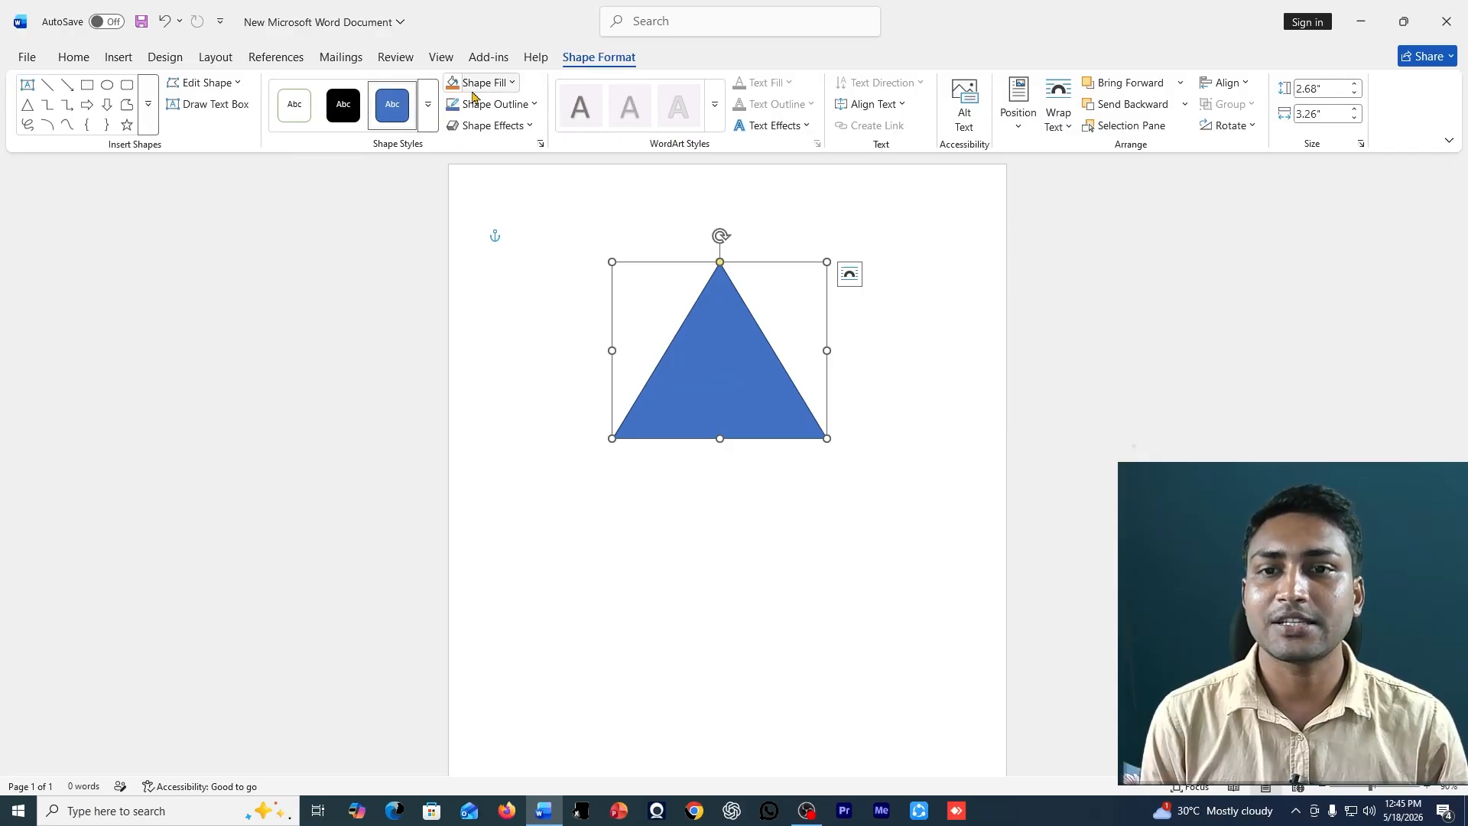
click(509, 84)
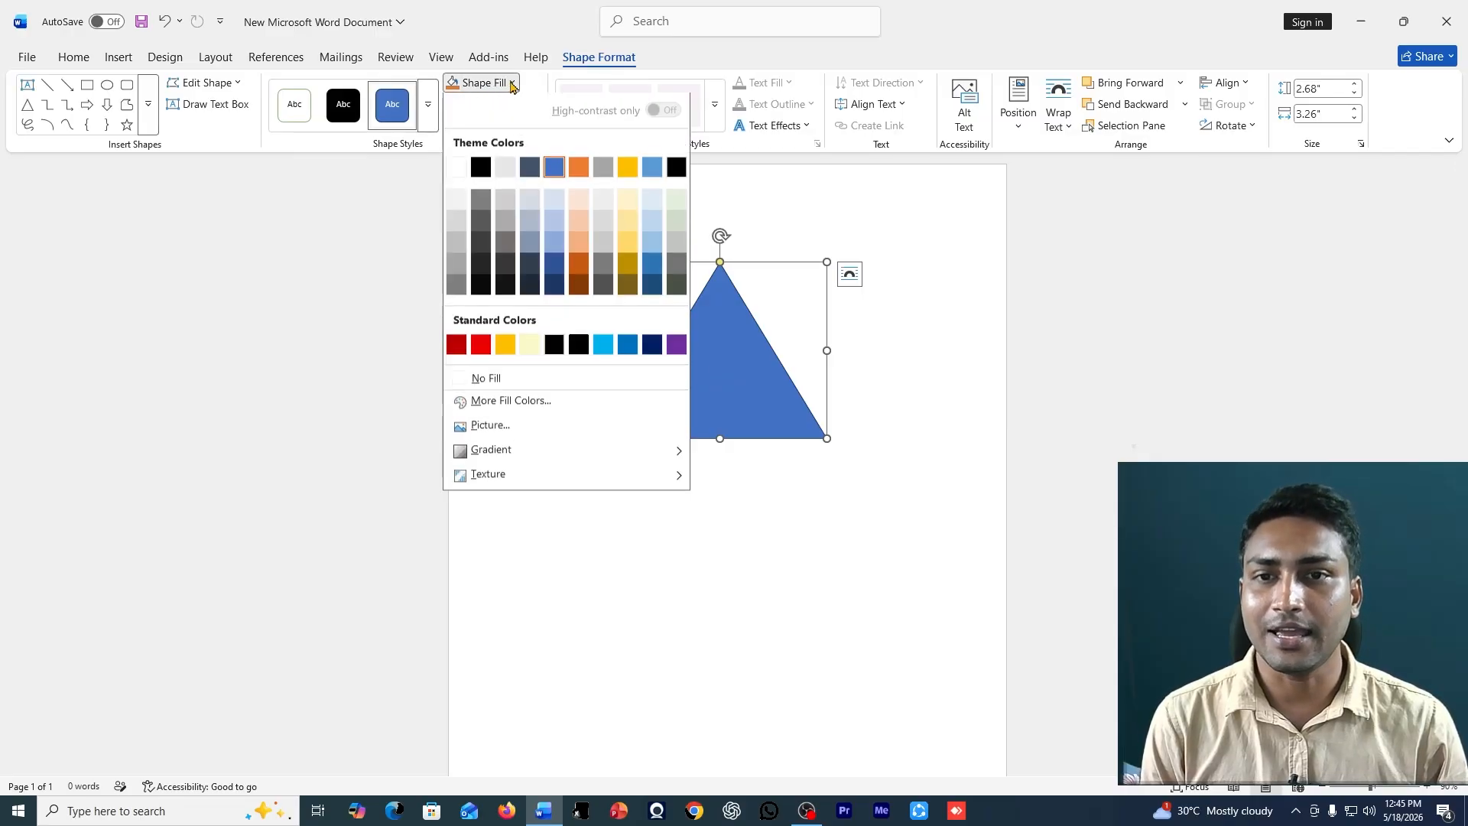
click(496, 385)
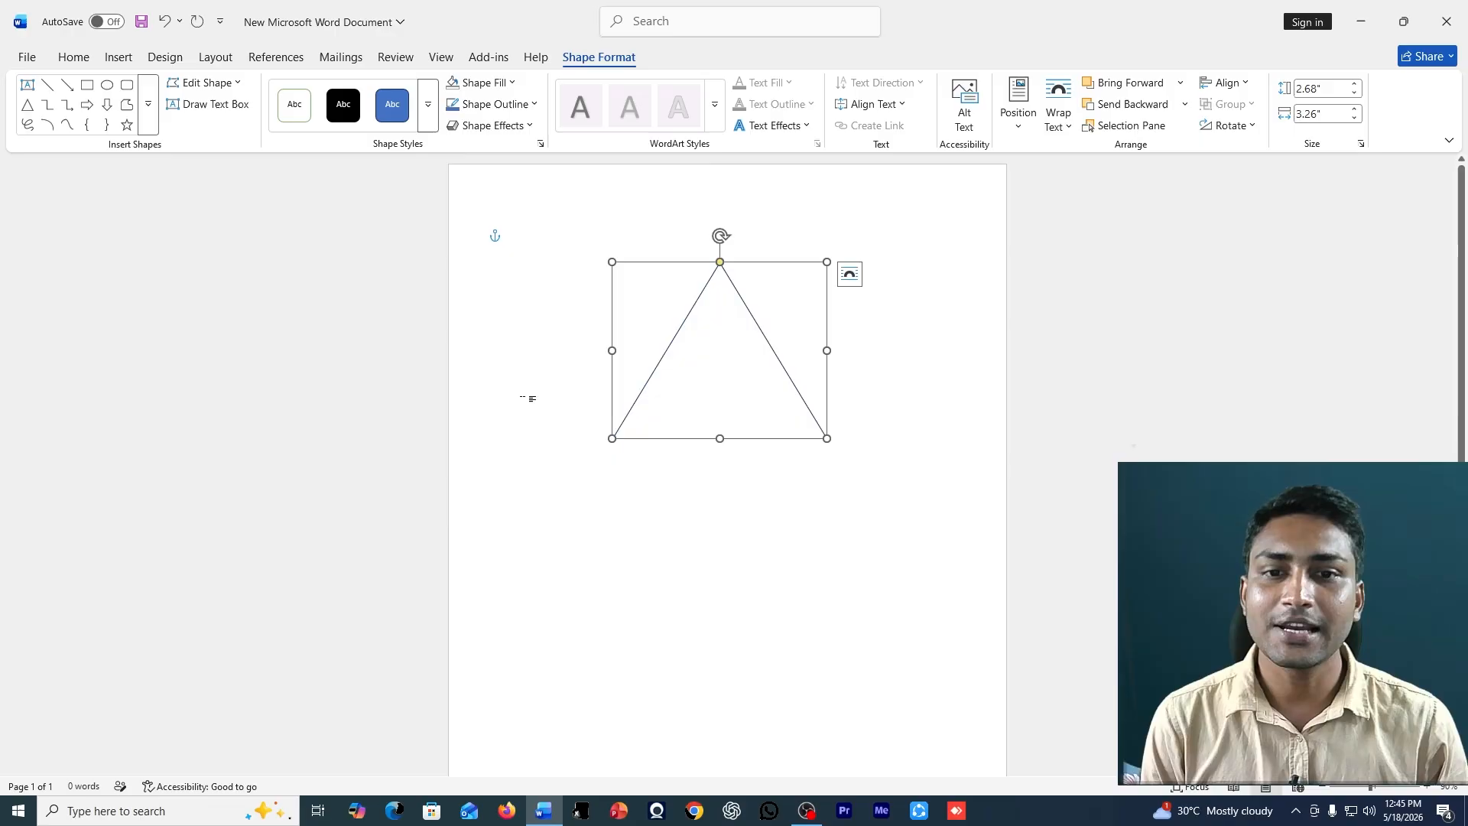
click(685, 498)
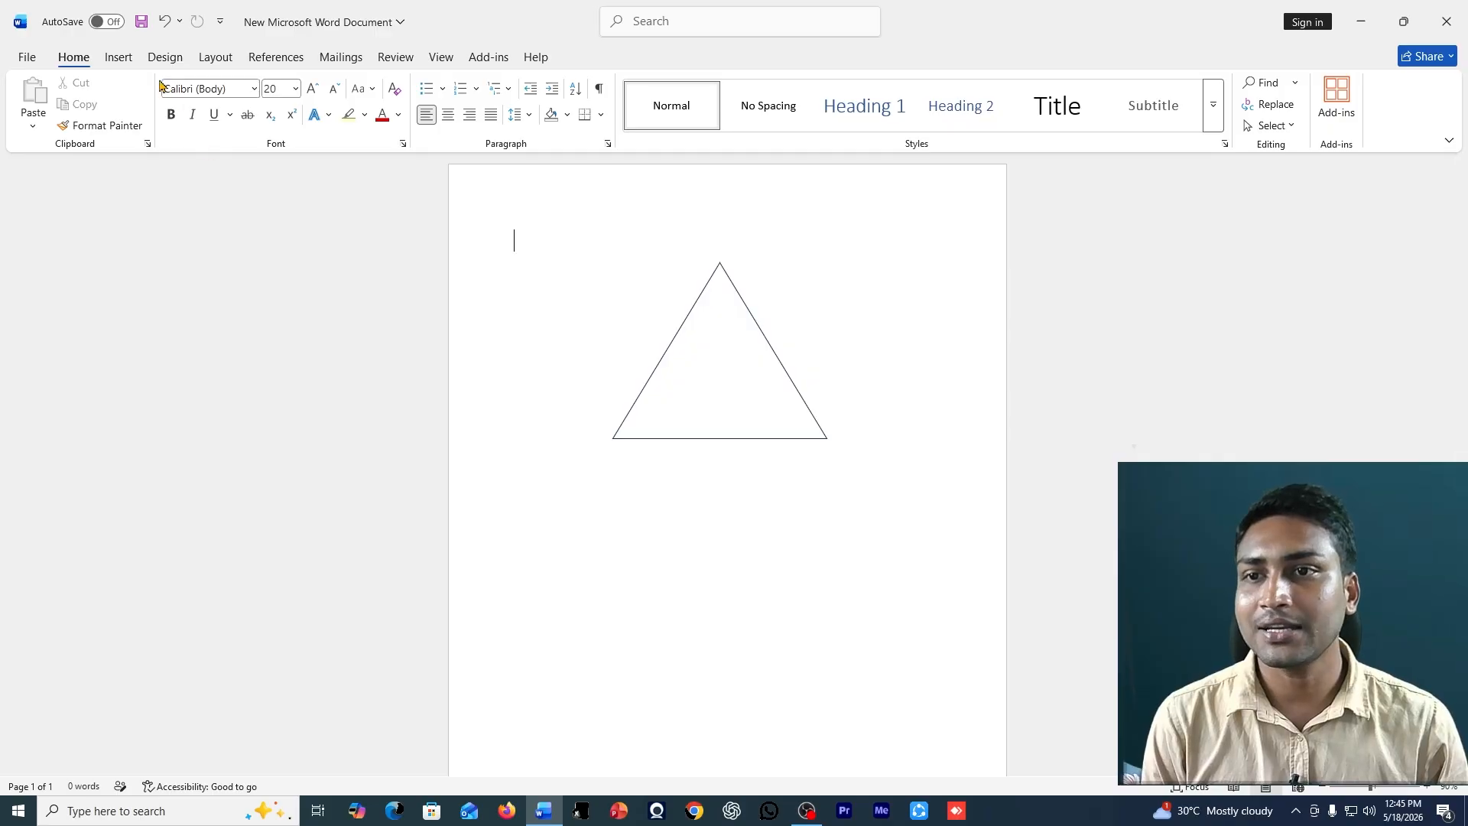
- Draw a rectangle about 2.14" high and 4.64" wide below the triangle
click(120, 58)
click(244, 123)
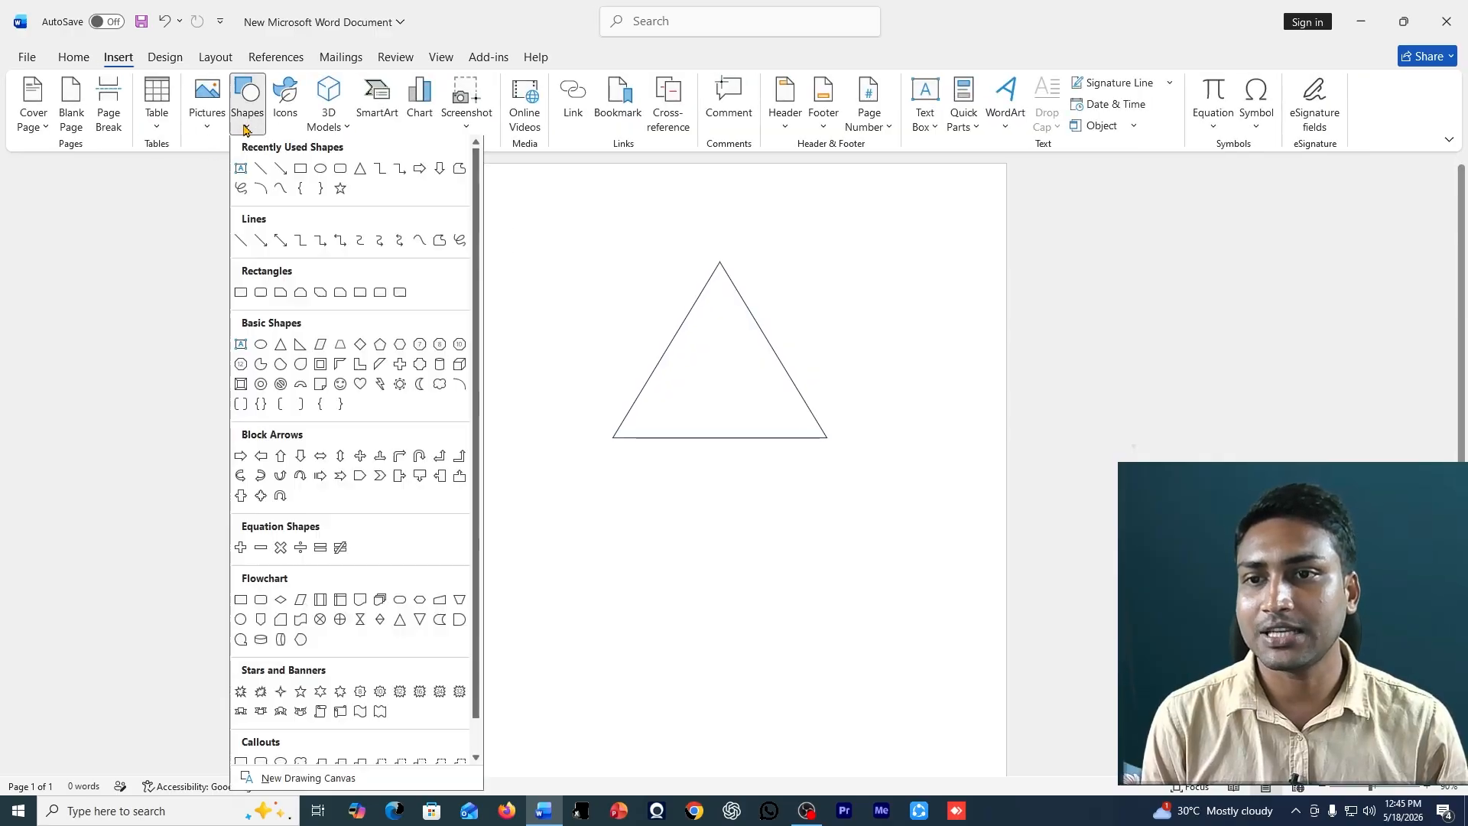
click(300, 172)
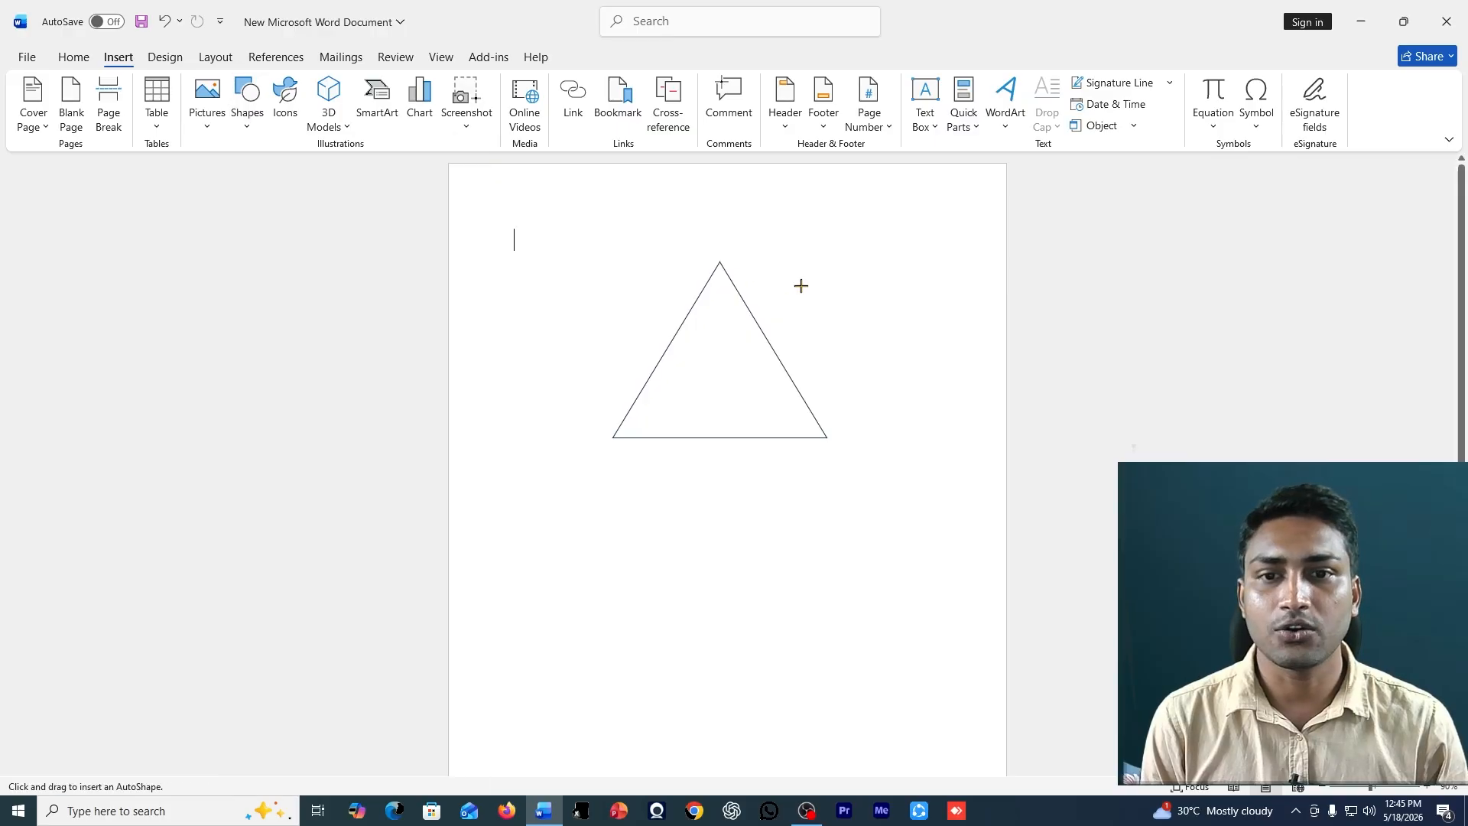
scroll(645, 504, down, 2)
mouse_move(595, 405)
mouse_down()
mouse_move(869, 563)
mouse_move(871, 531)
mouse_move(889, 562)
mouse_move(852, 571)
mouse_move(898, 551)
mouse_move(901, 530)
mouse_move(901, 544)
mouse_up()
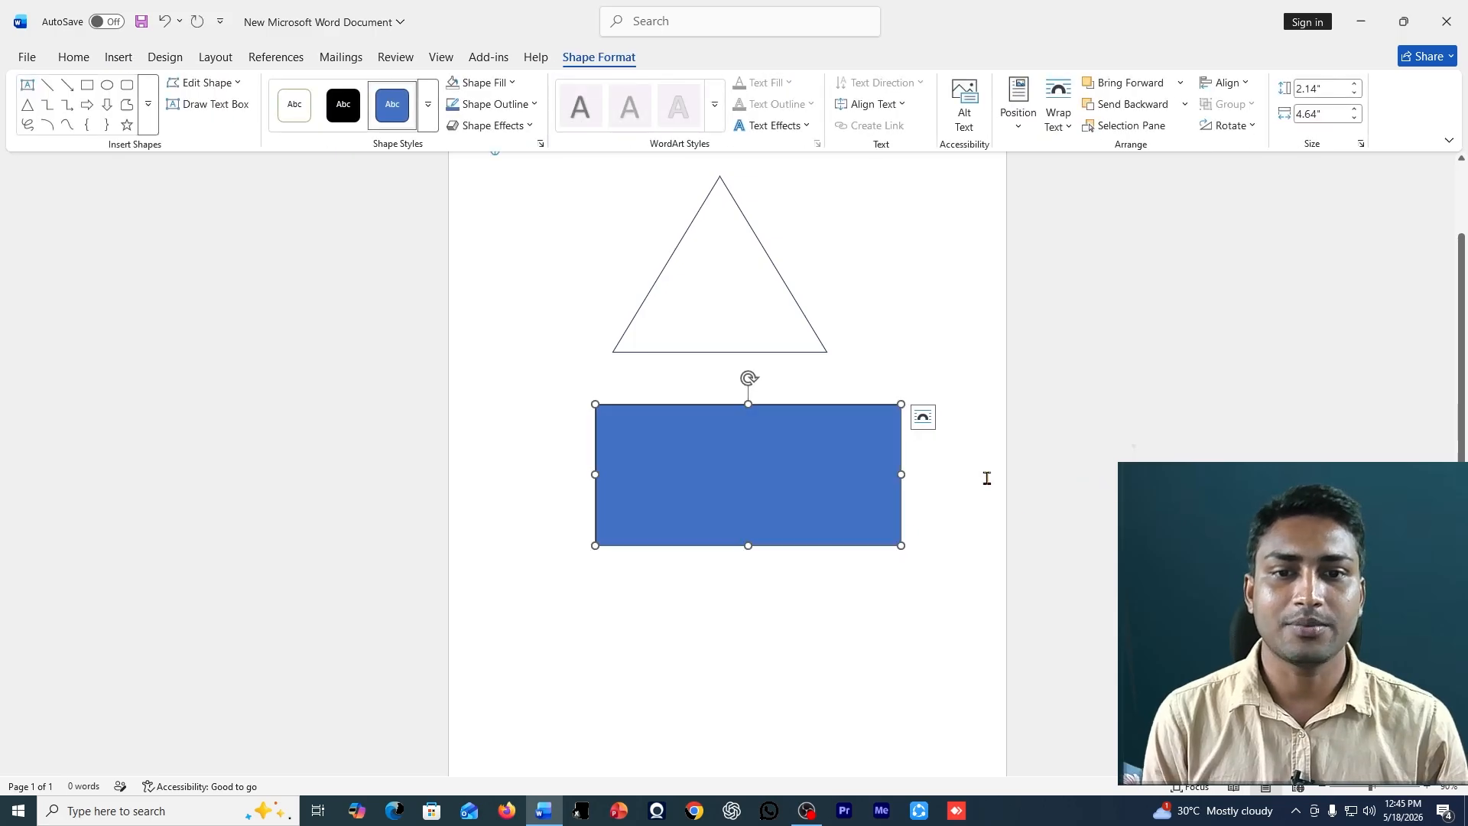
click(904, 322)
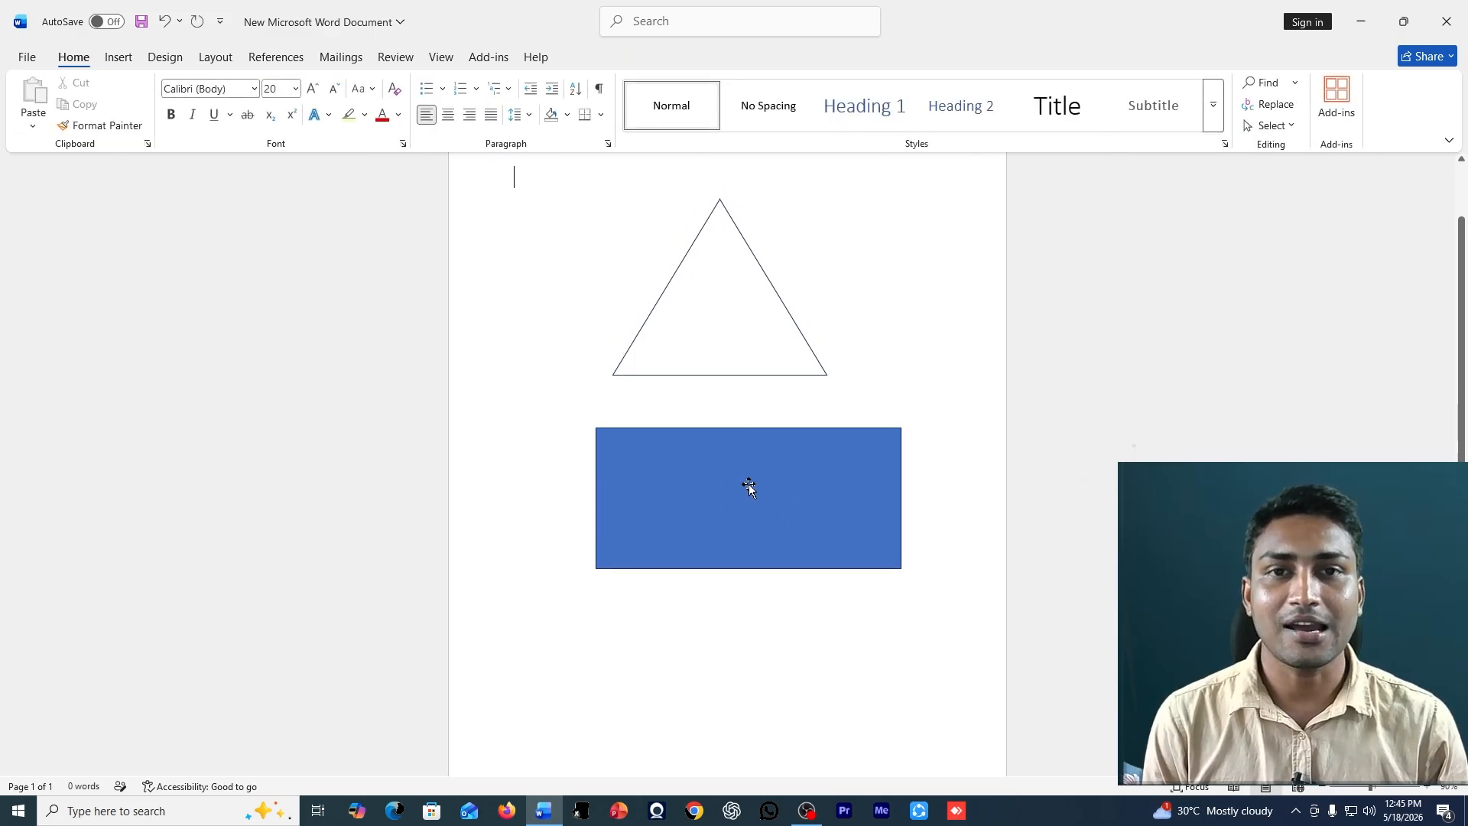
- Set the rectangle's shape fill to No Fill and save the document
click(747, 483)
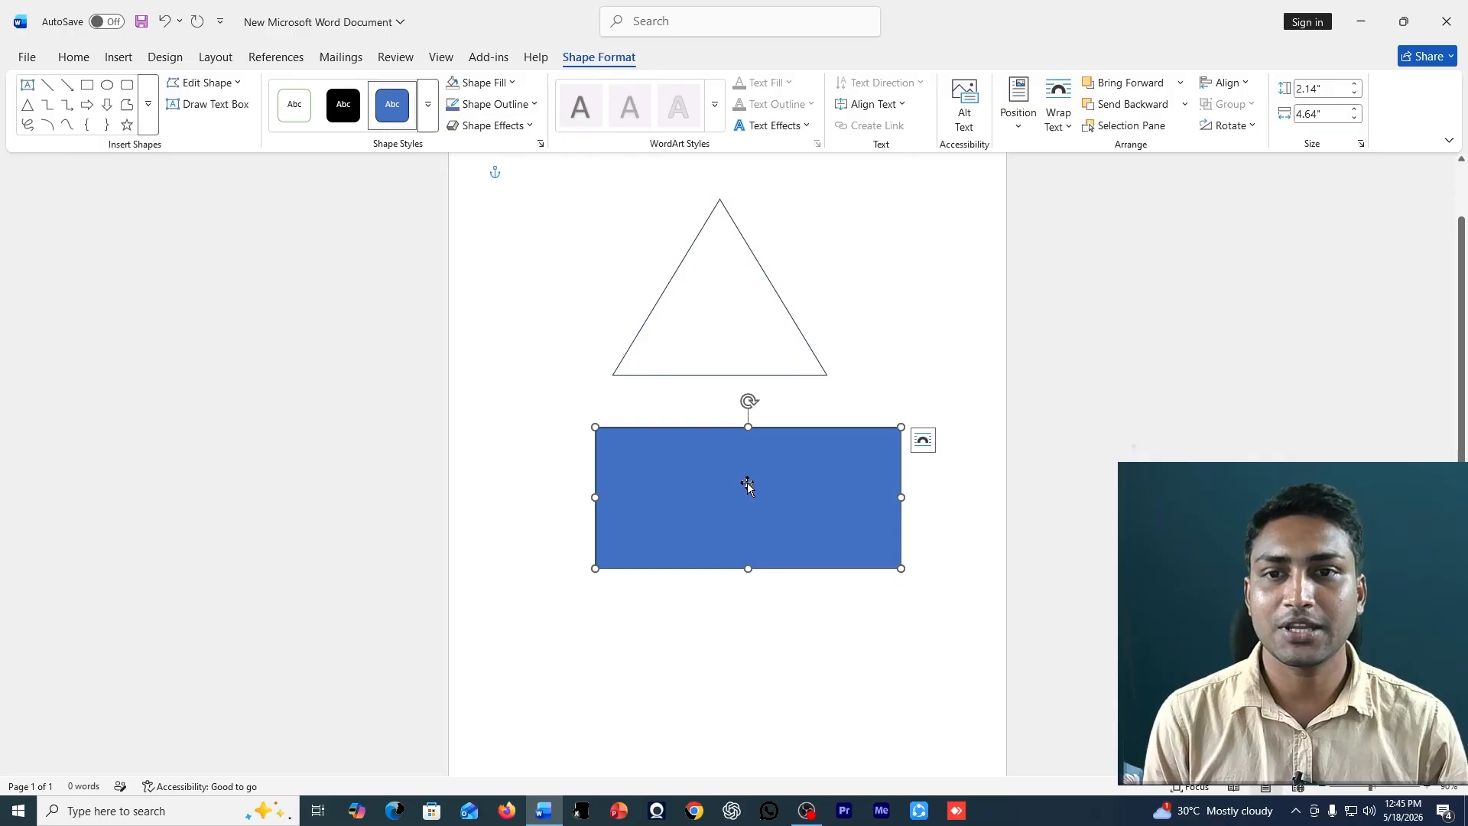
click(487, 82)
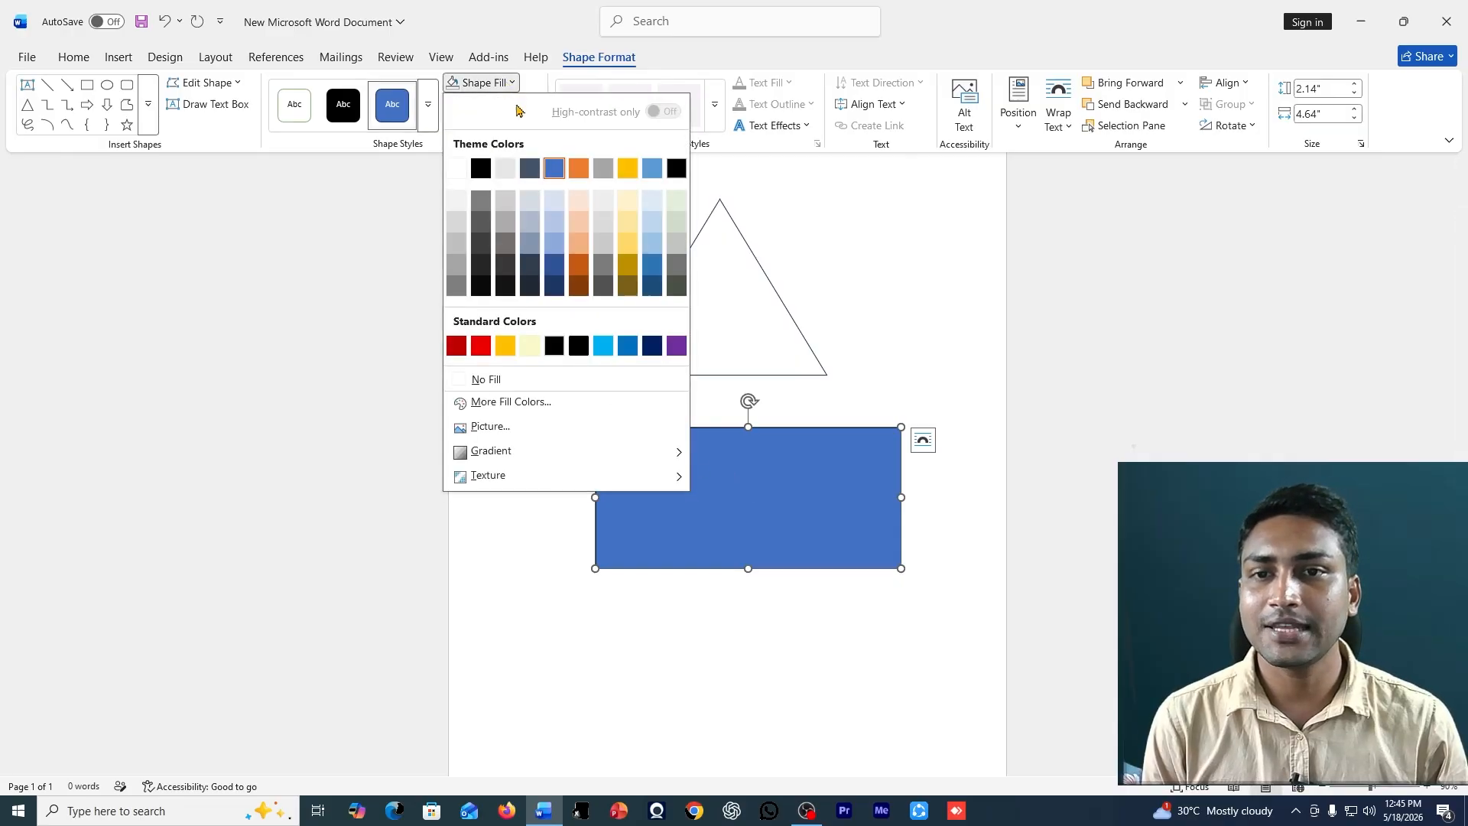
click(482, 381)
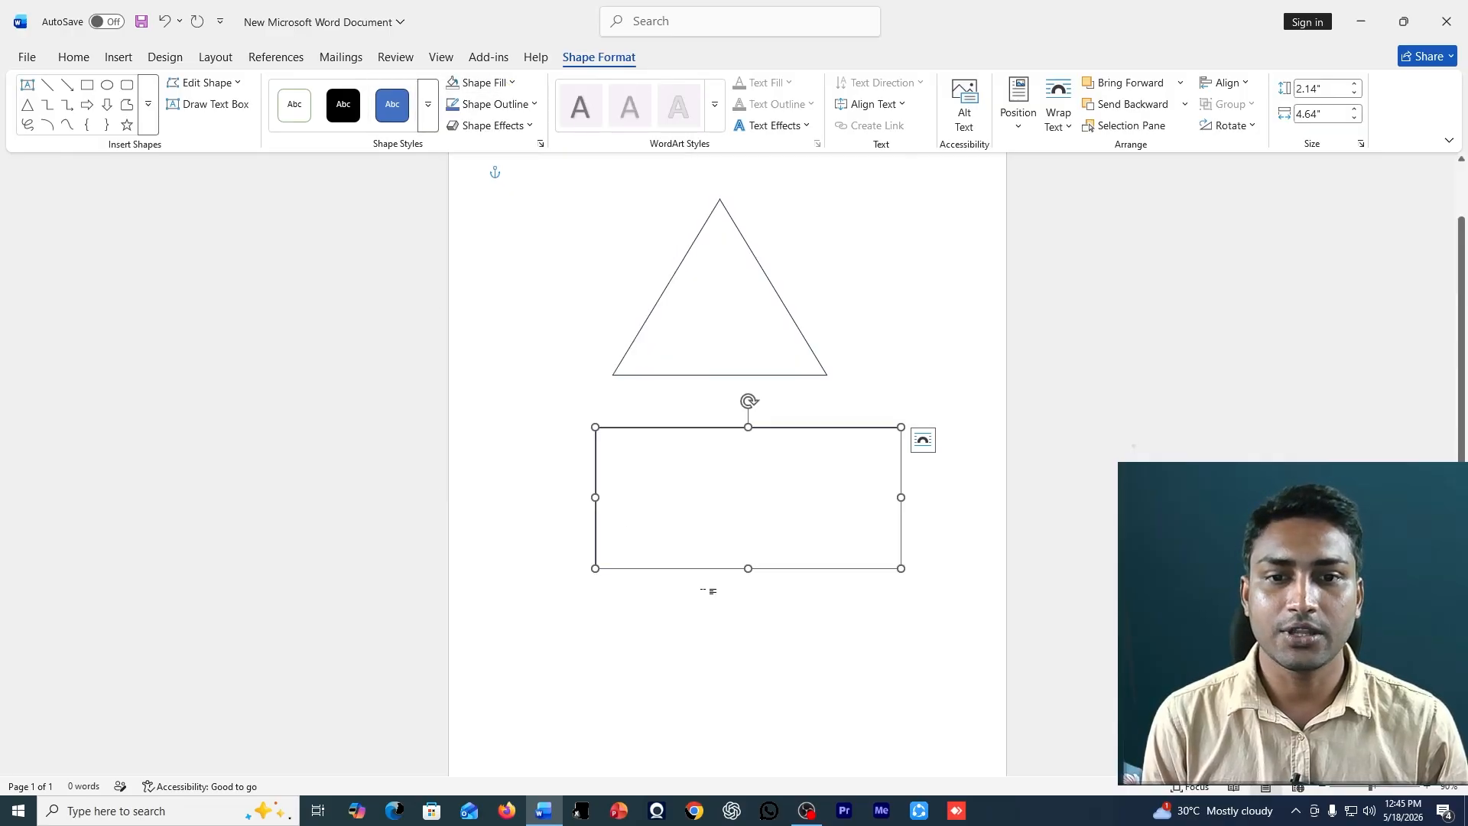
click(732, 508)
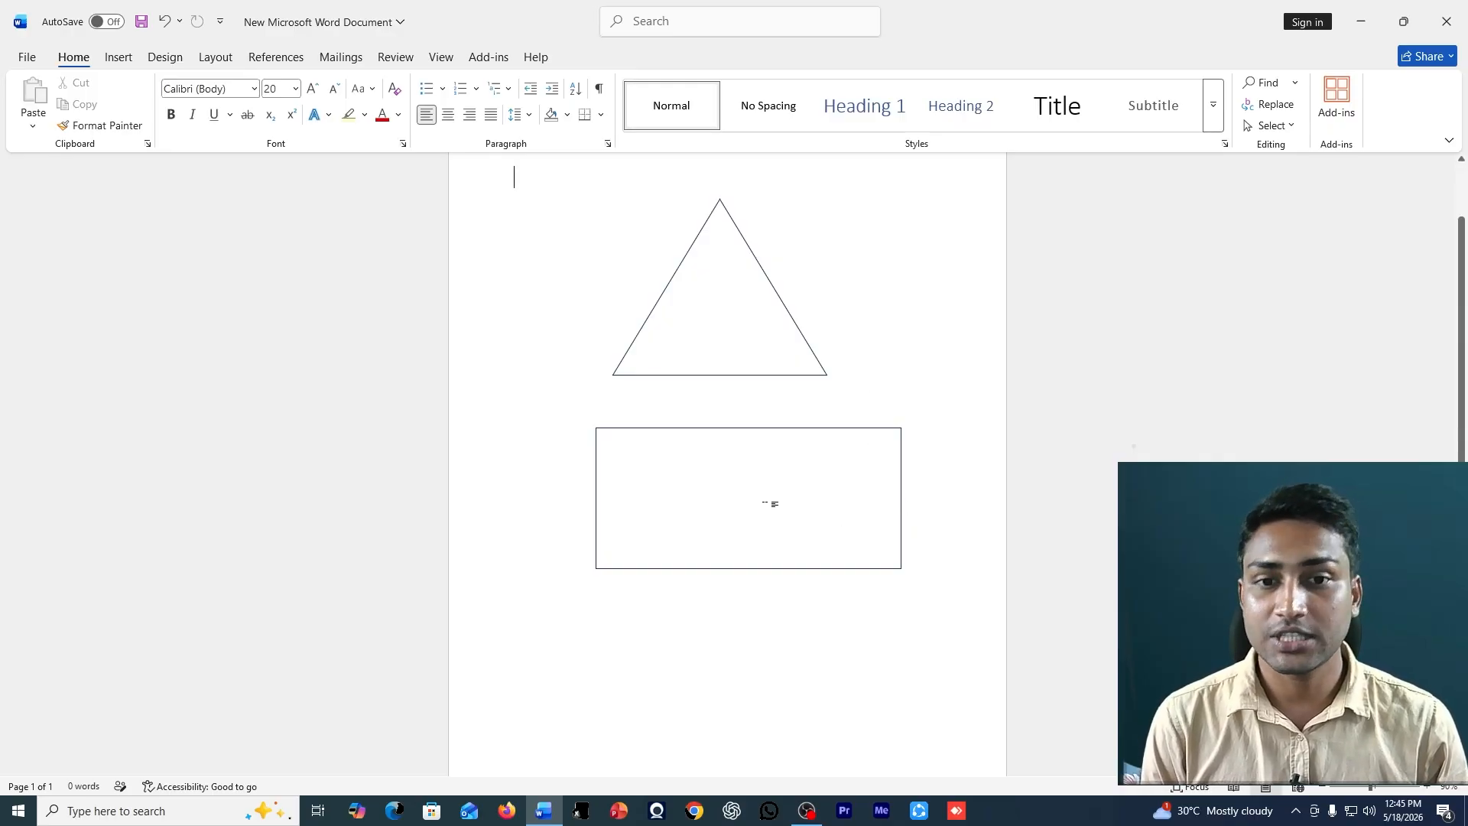
scroll(740, 489, down, 1)
key(ctrl+s)
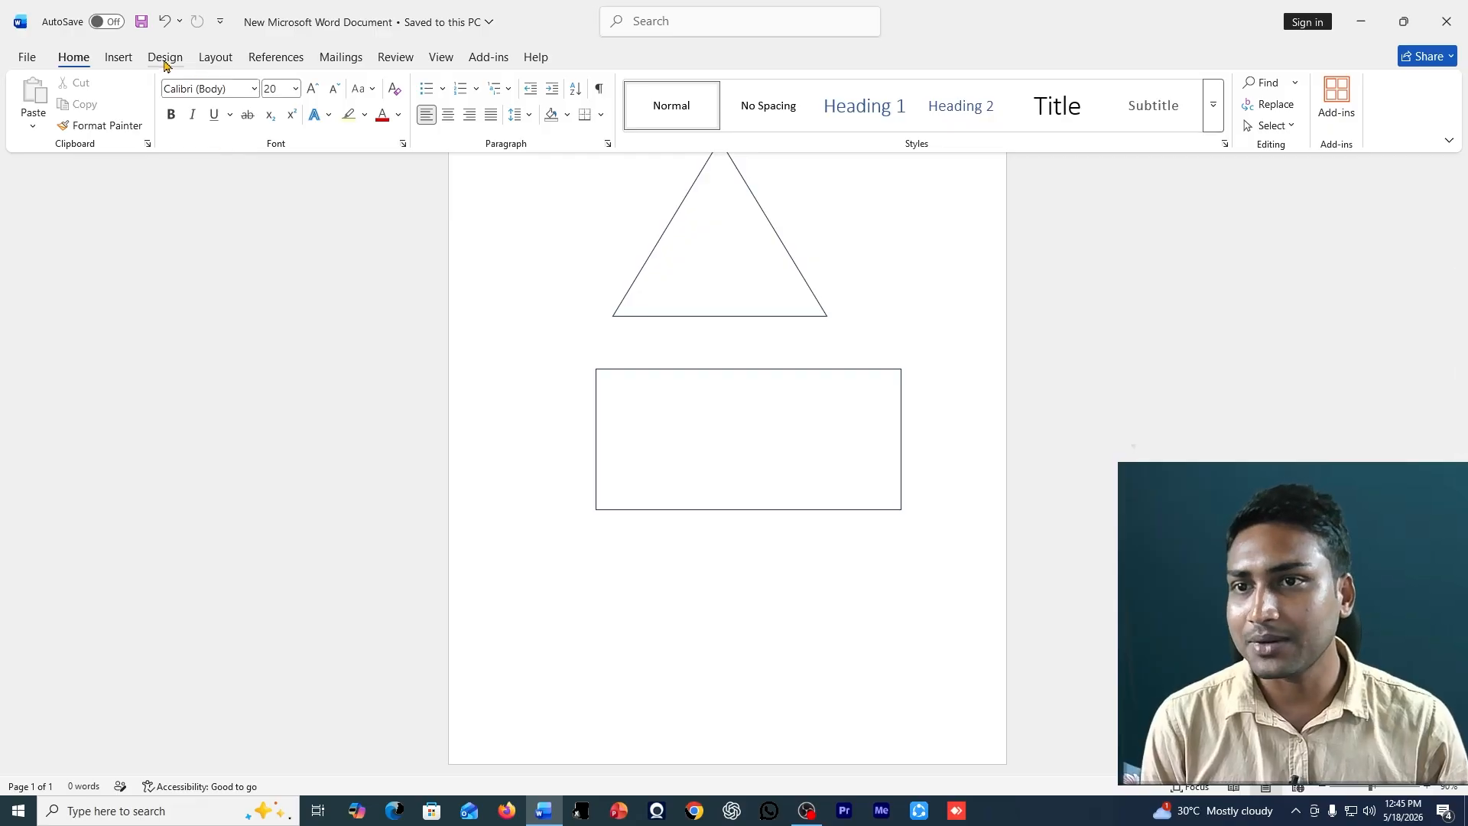
- Draw a right-pointing block arrow about 1.12" high and 3.95" wide below the rectangle
click(119, 57)
click(246, 111)
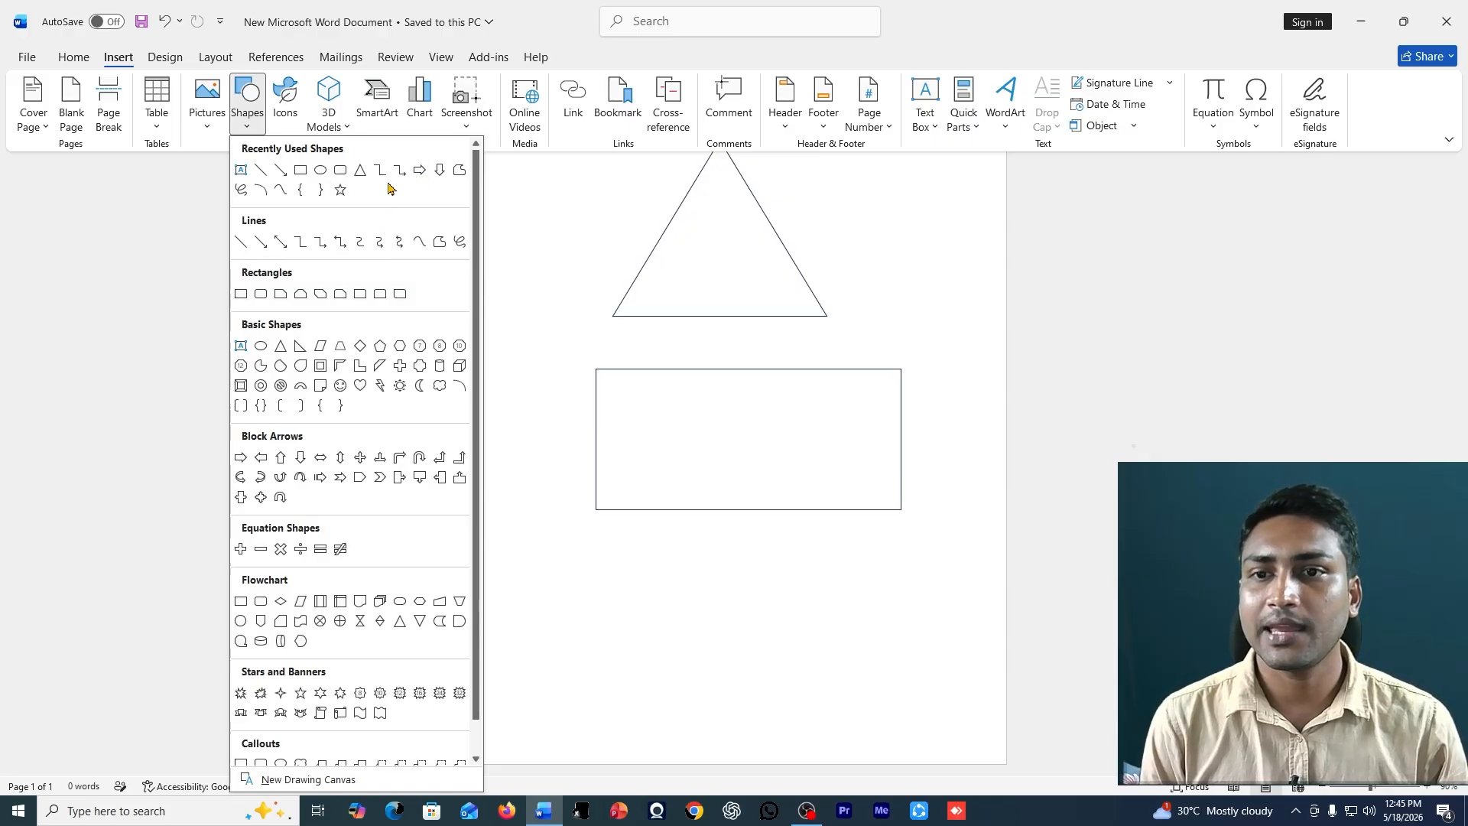
click(420, 169)
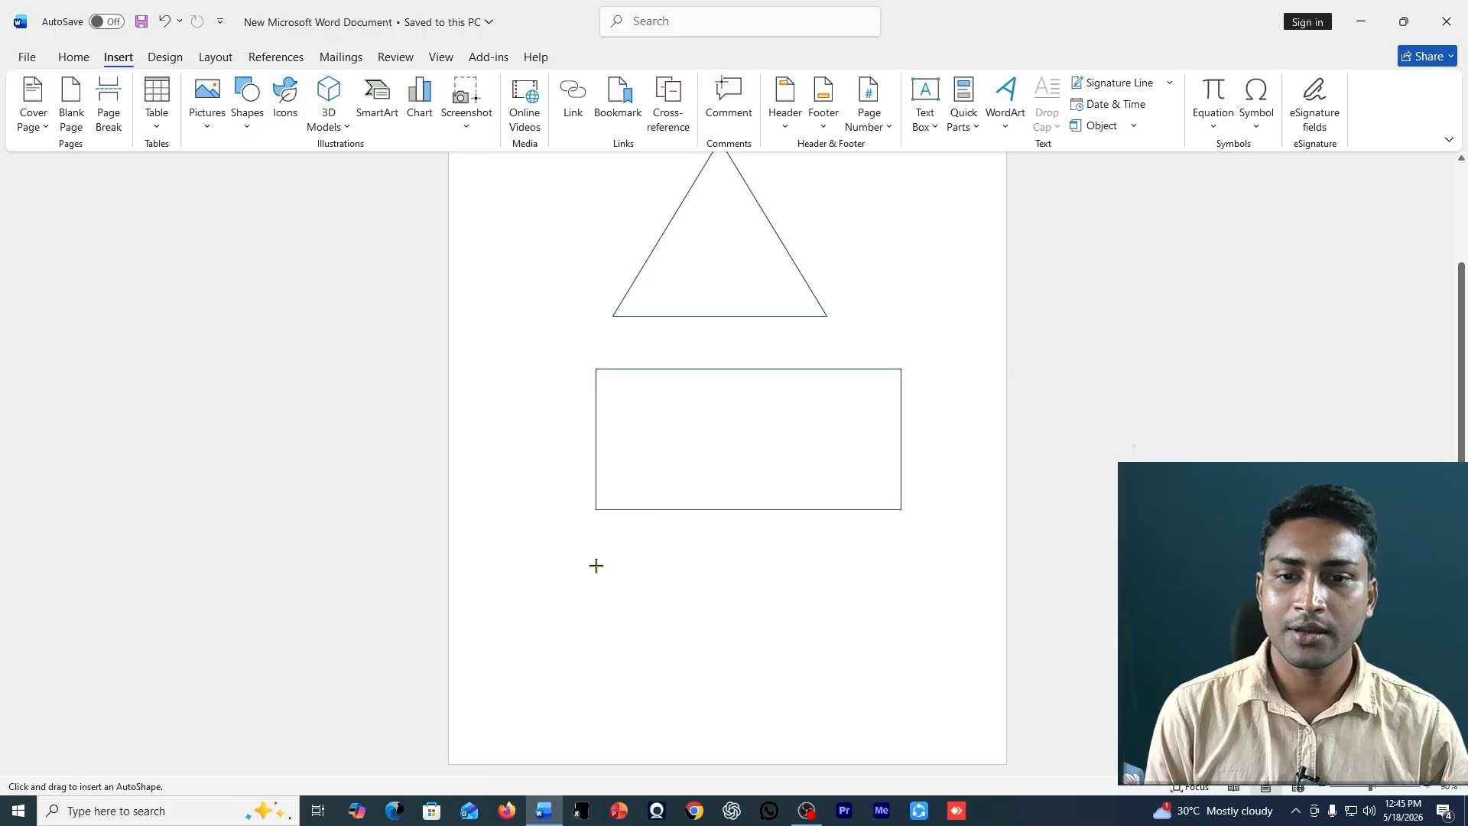
mouse_move(586, 557)
mouse_down()
mouse_move(639, 586)
mouse_move(787, 583)
mouse_move(854, 631)
mouse_up()
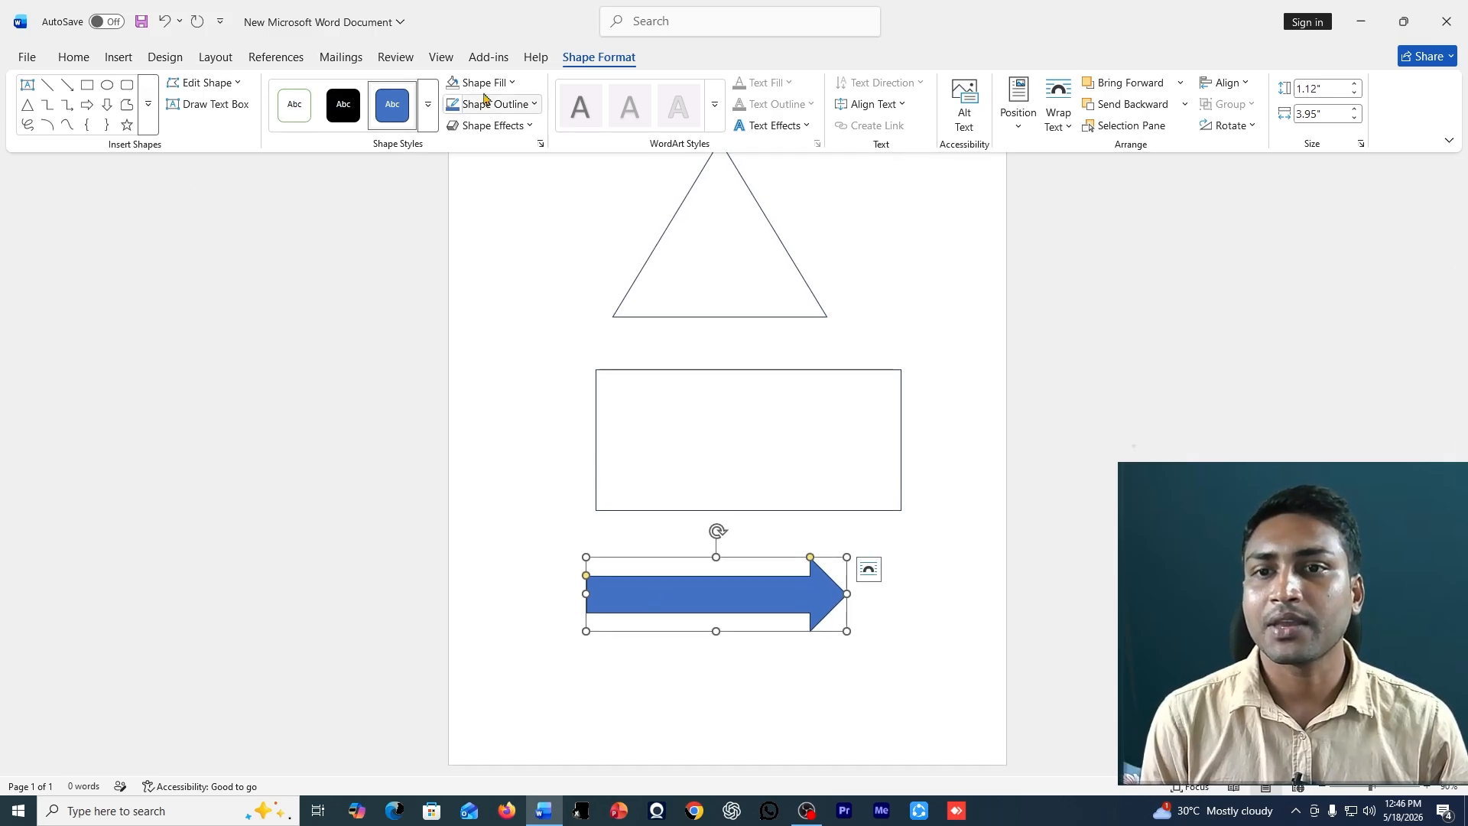
- Set the block arrow's shape fill to No Fill and deselect it
click(515, 84)
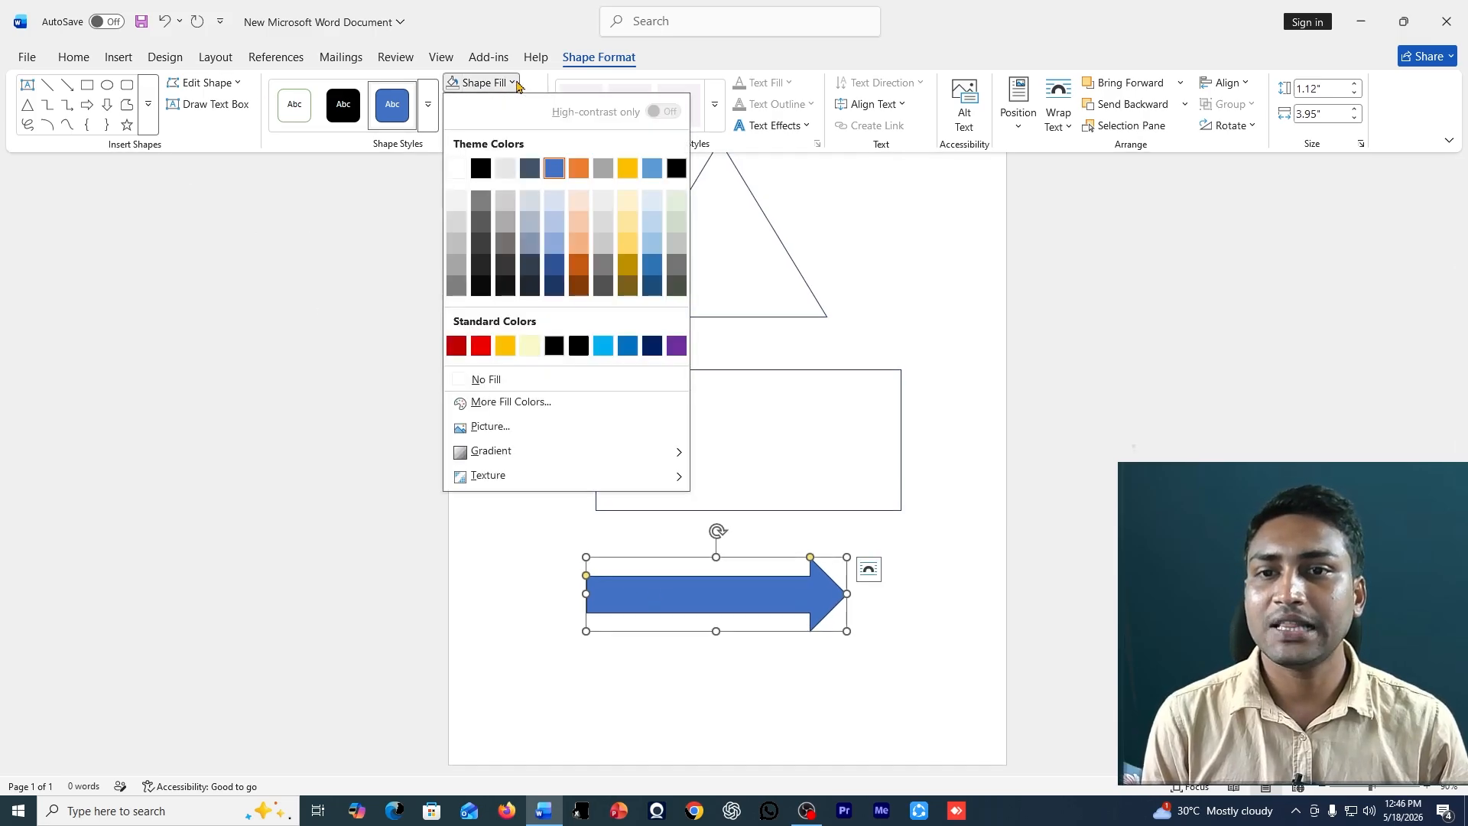
click(504, 380)
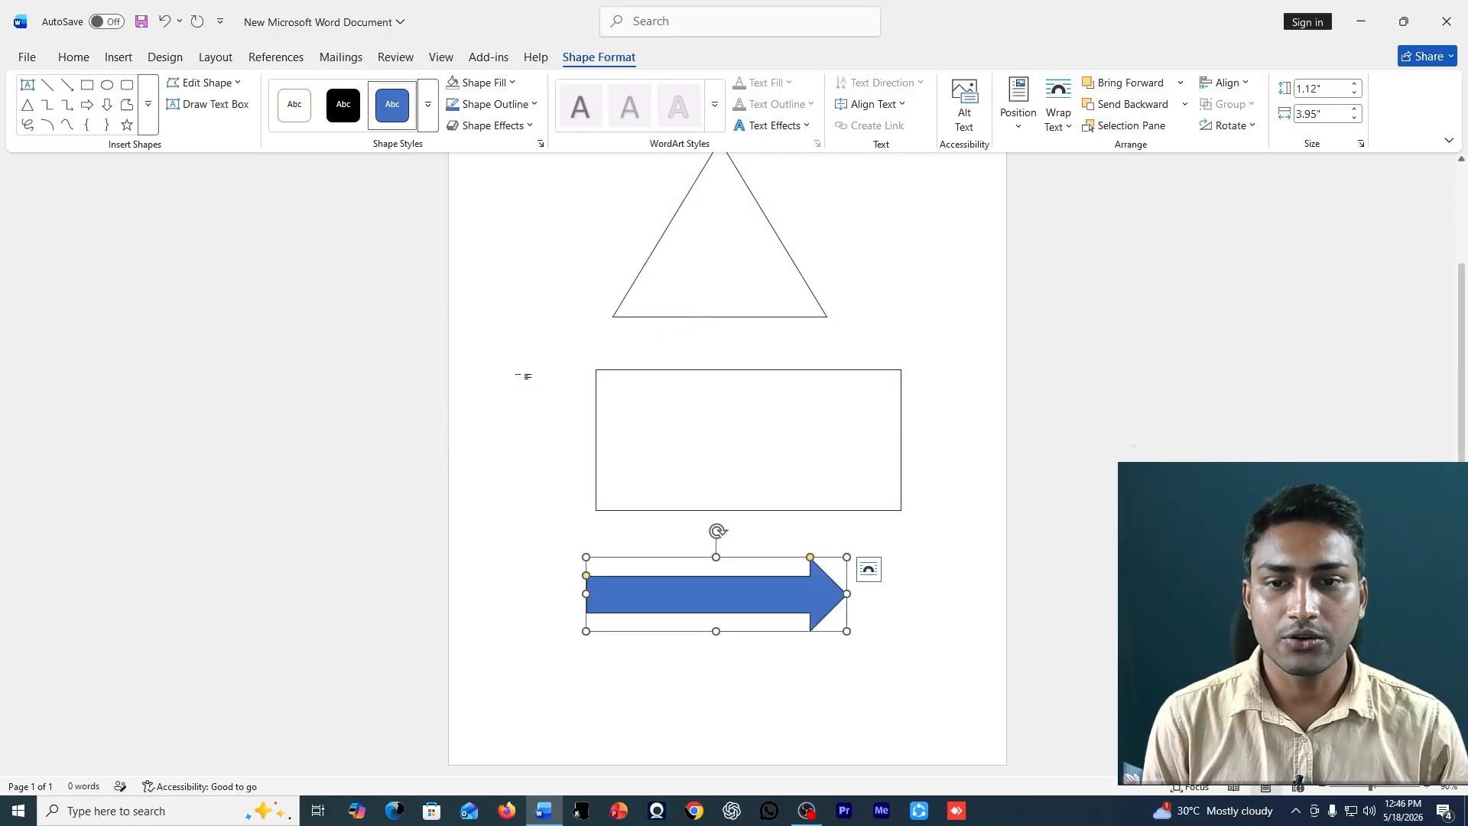
click(899, 552)
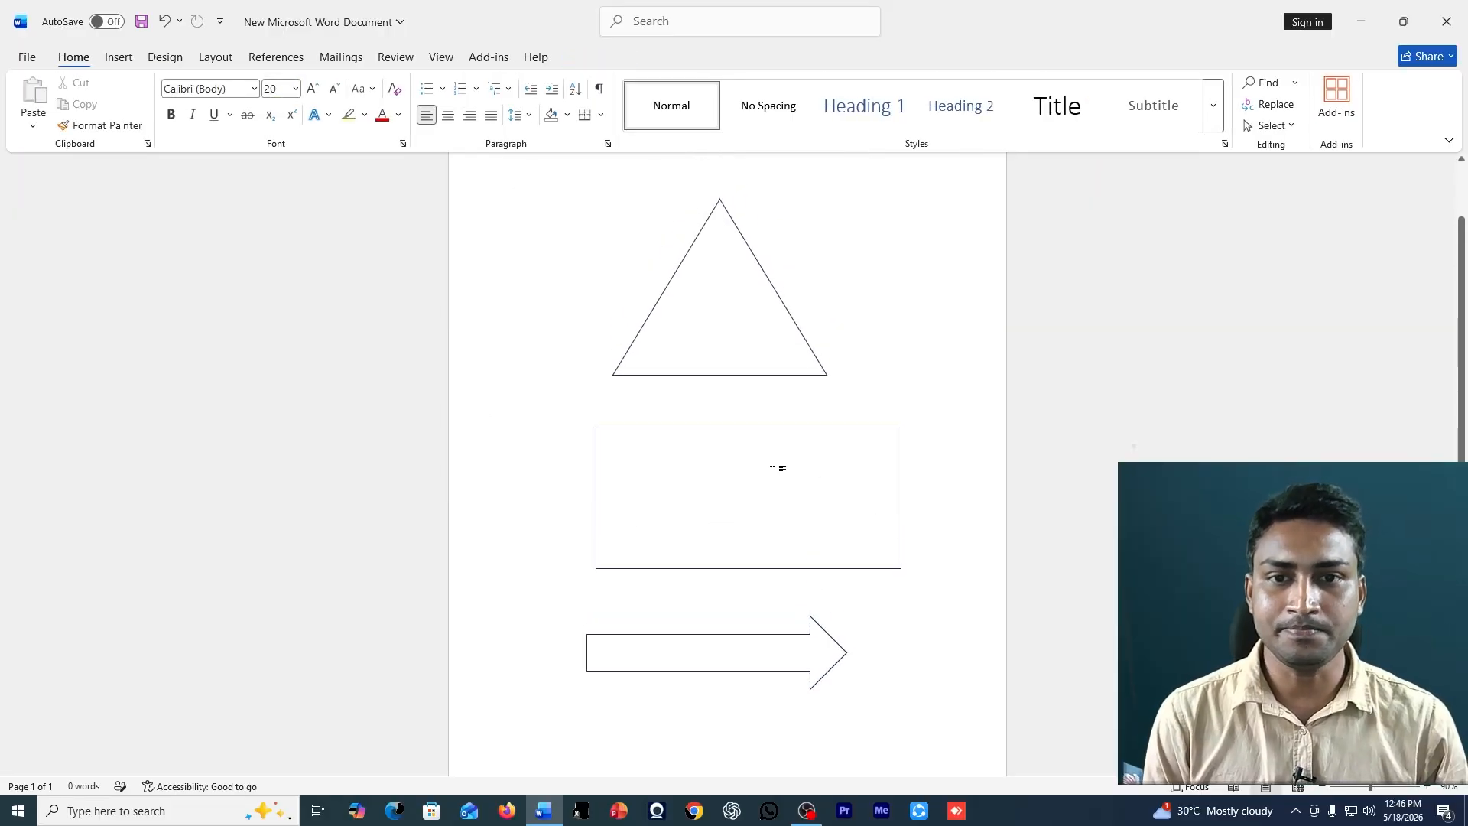
- Select the triangle by its outline and examine the available shape fill options
scroll(778, 467, down, 1)
click(713, 365)
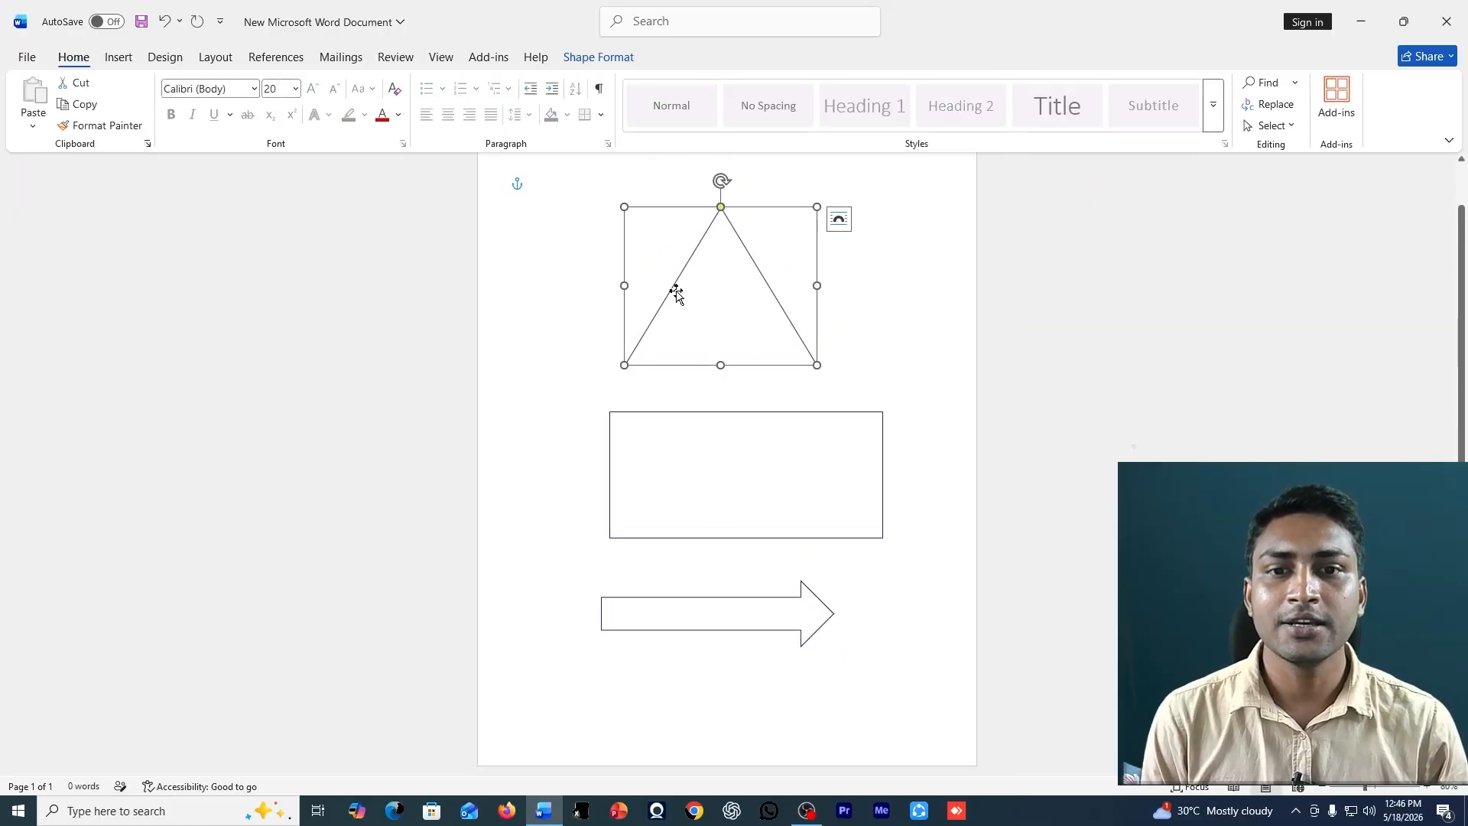
click(712, 261)
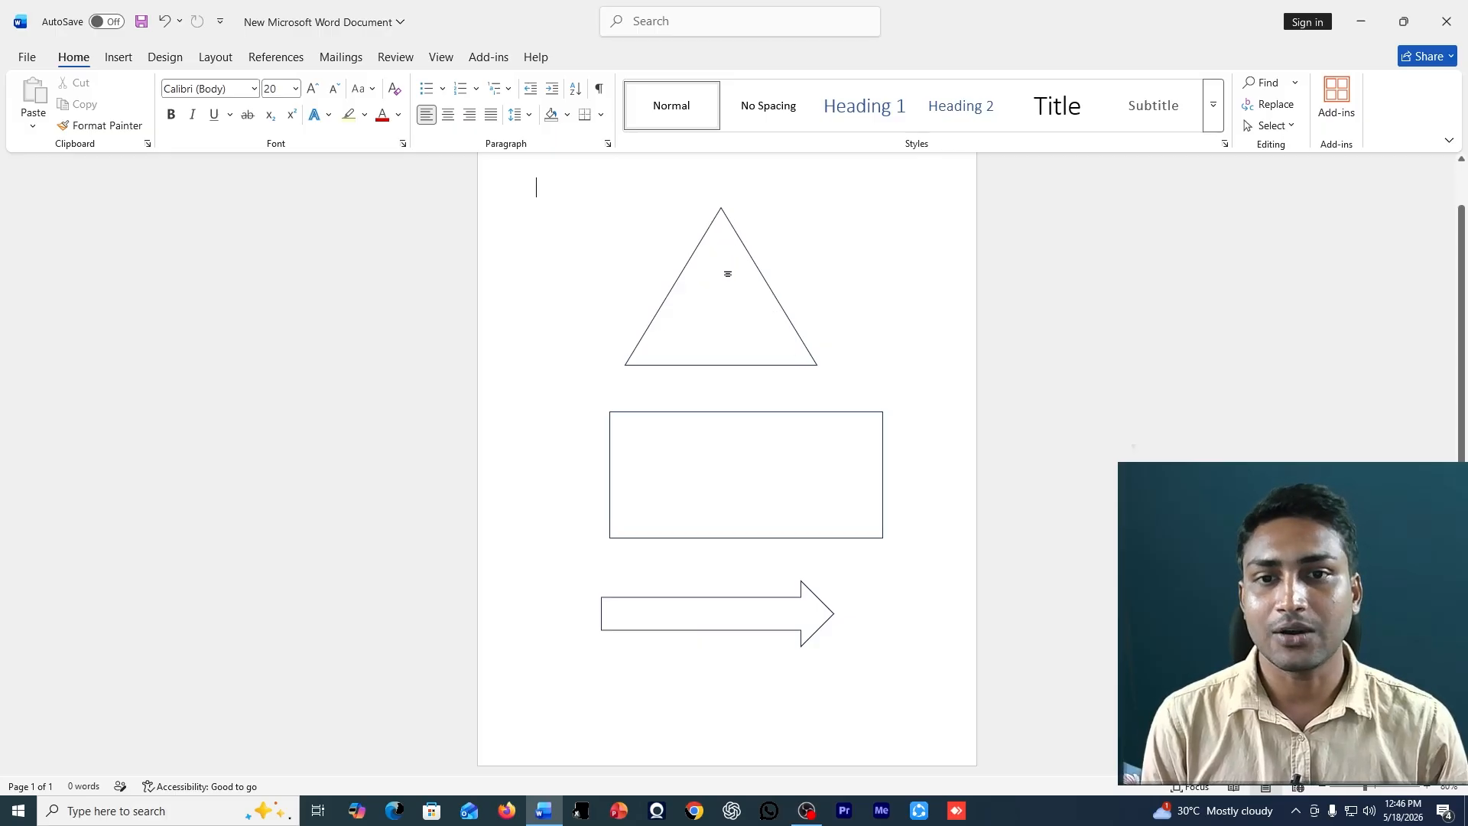
click(772, 284)
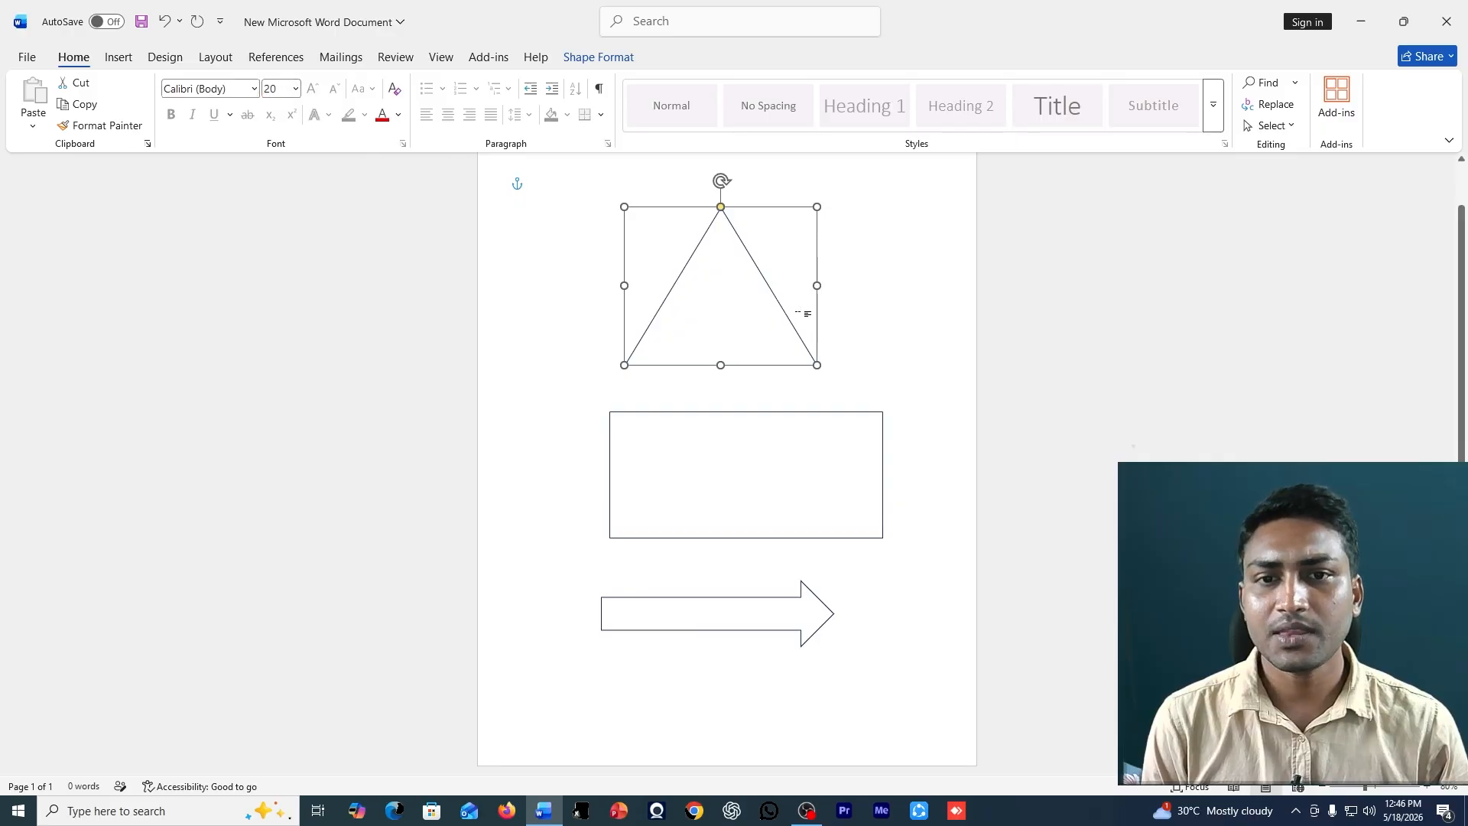
click(801, 313)
click(721, 214)
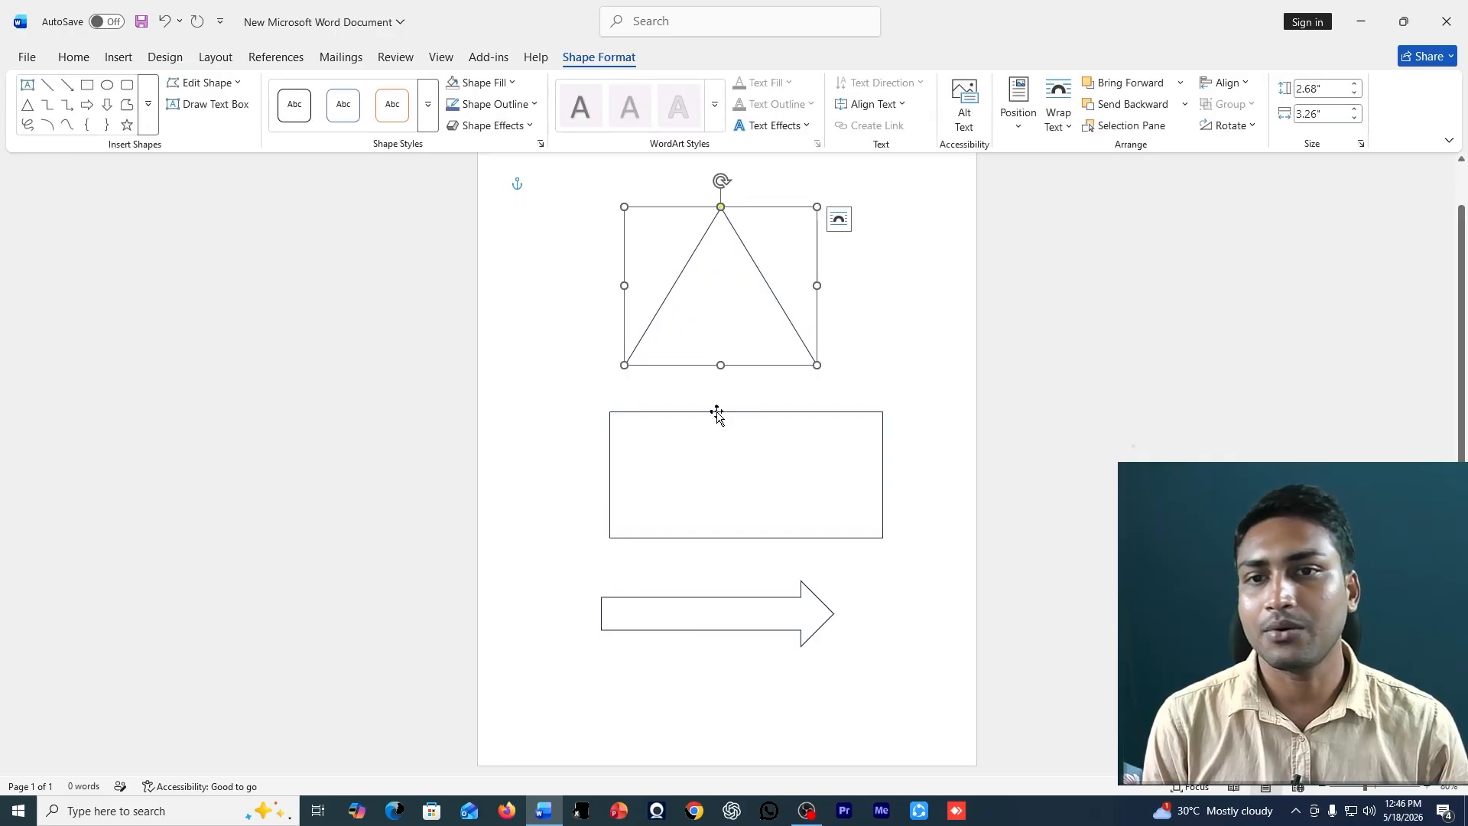
click(501, 85)
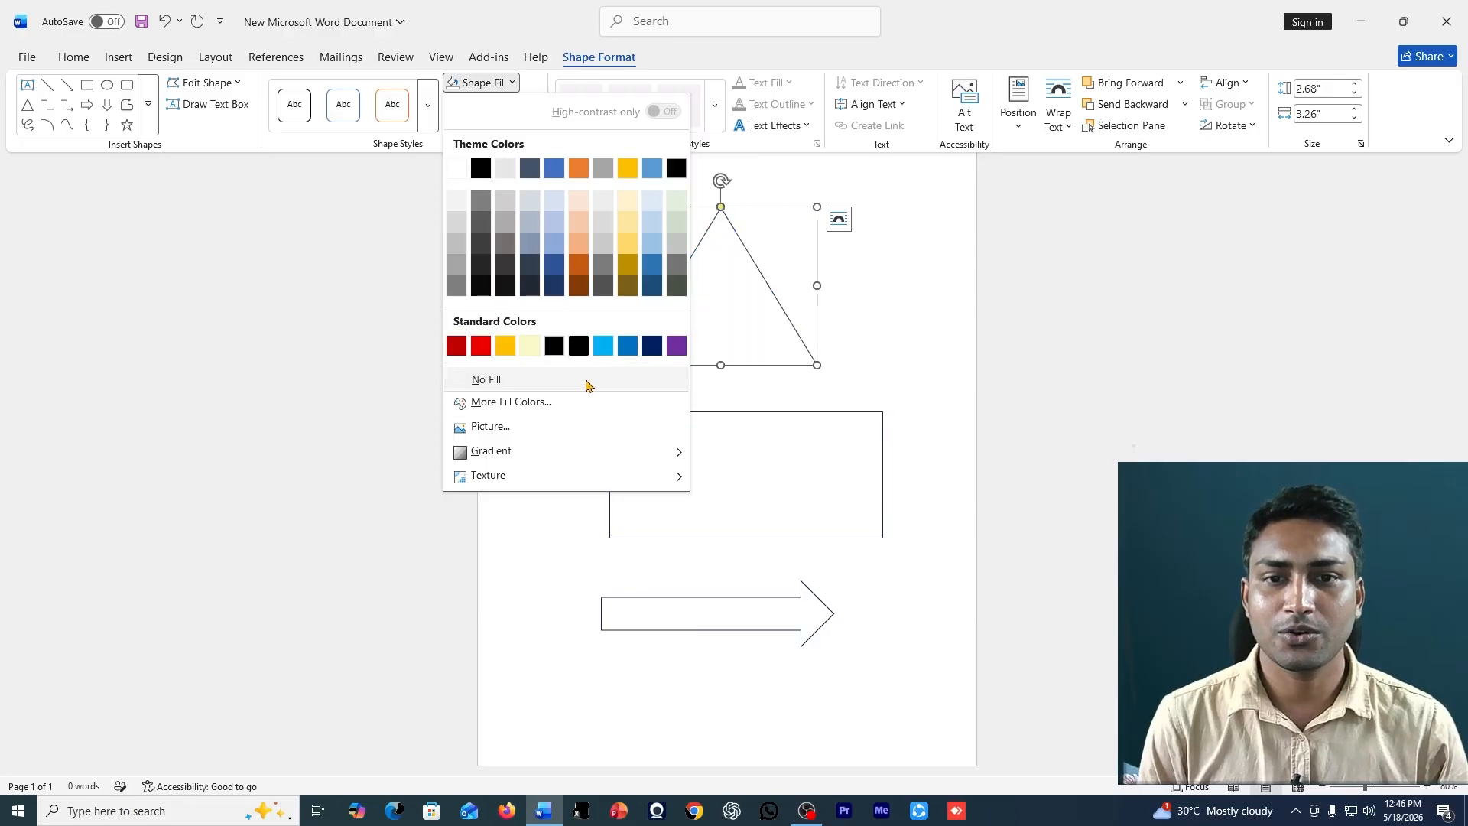
click(1000, 432)
- Reselect the triangle by its outline, examine its shape fill colour choices without applying one, and deselect it
scroll(906, 400, up, 4)
scroll(905, 401, up, 1)
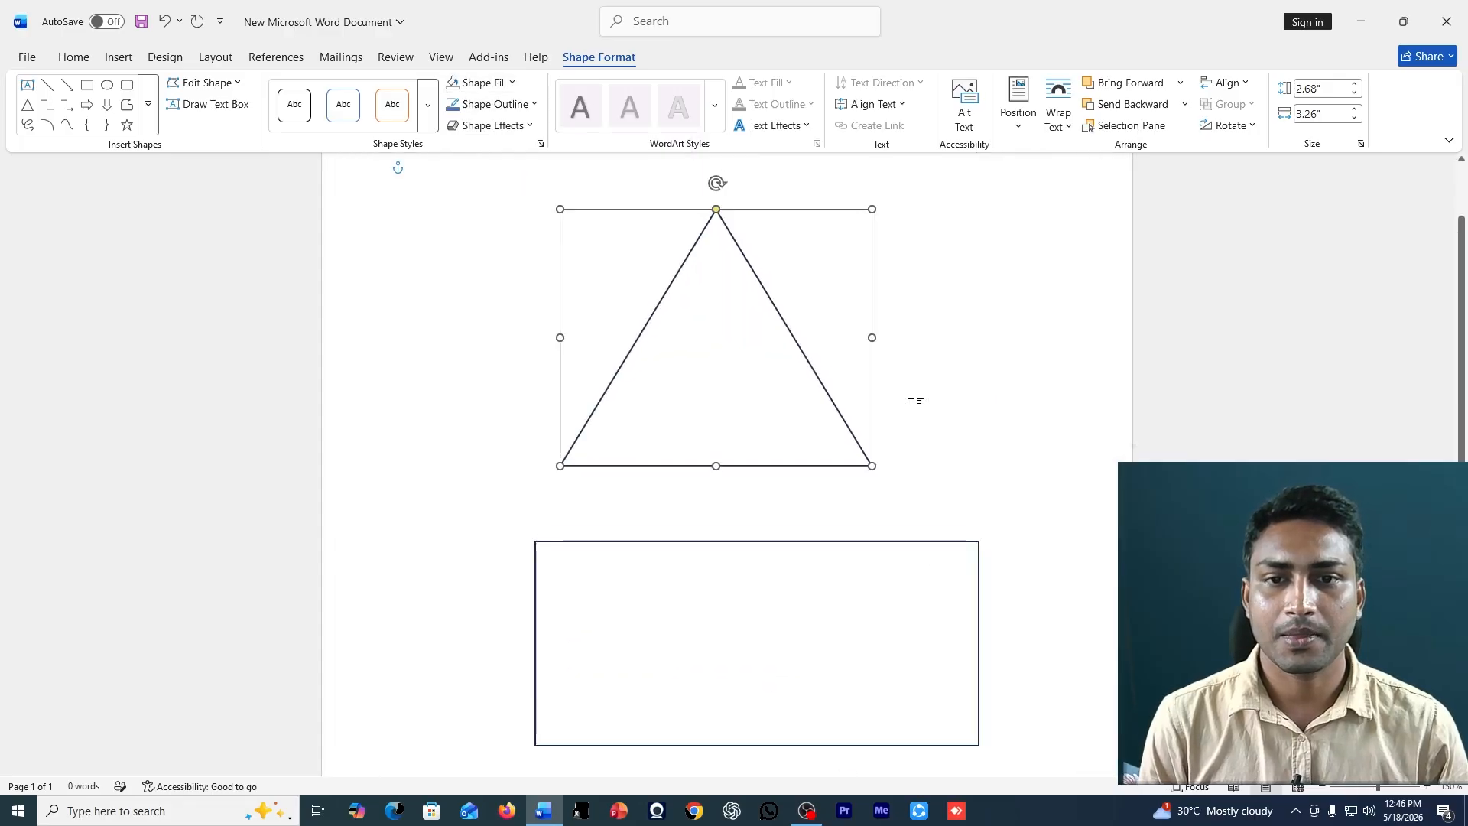
scroll(917, 400, up, 3)
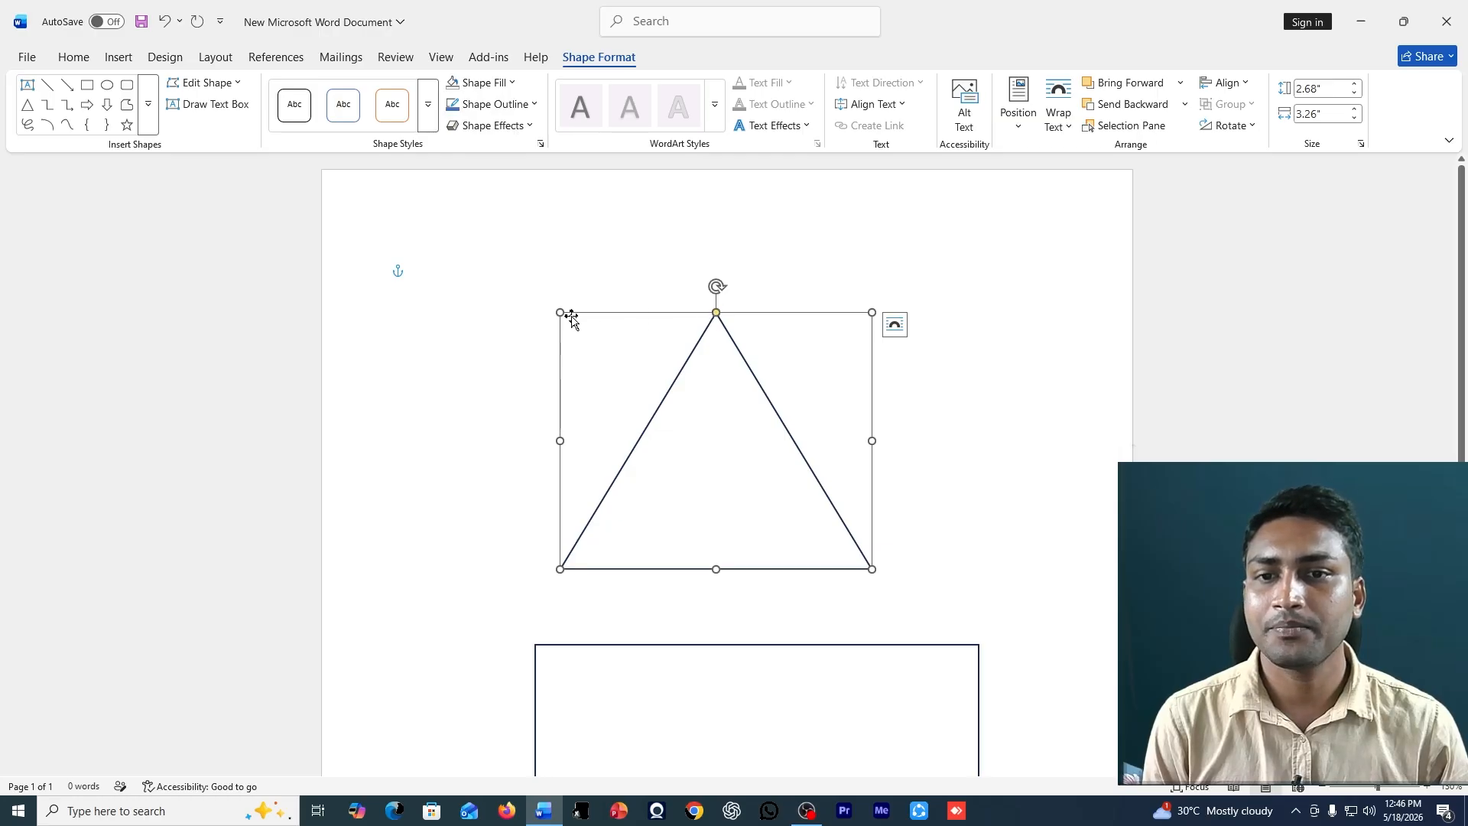
click(377, 481)
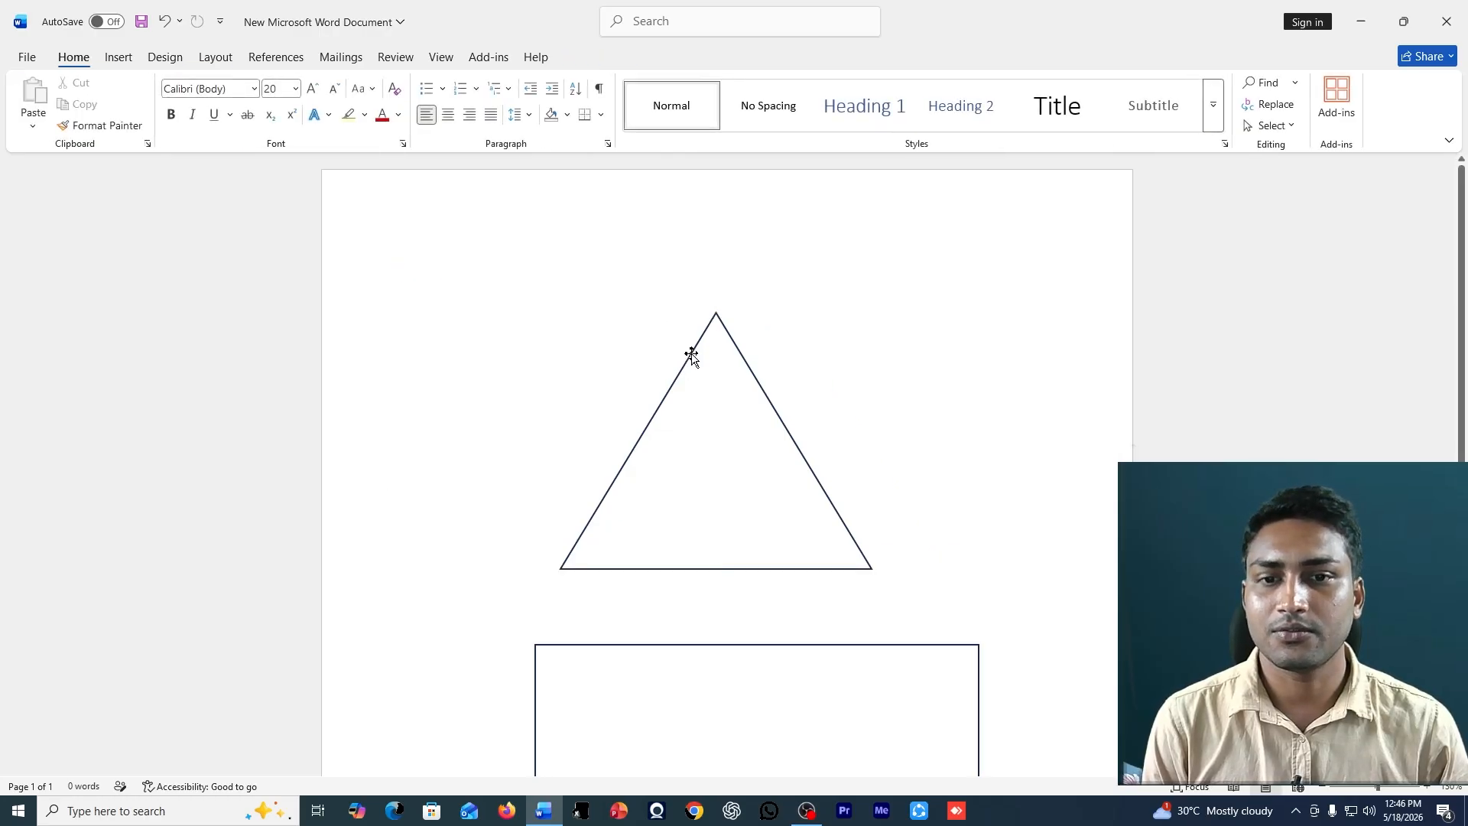
click(707, 330)
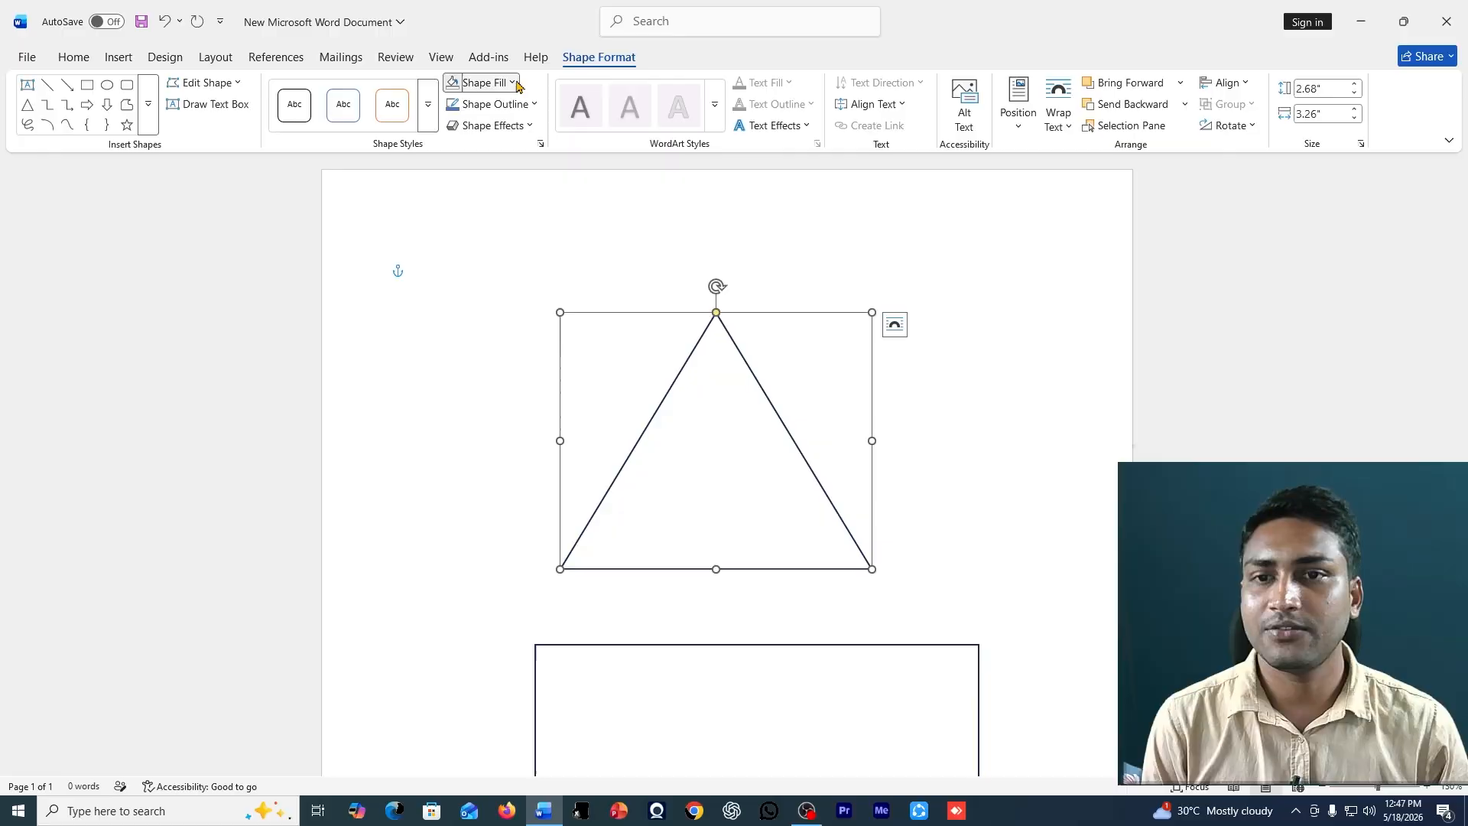
click(479, 82)
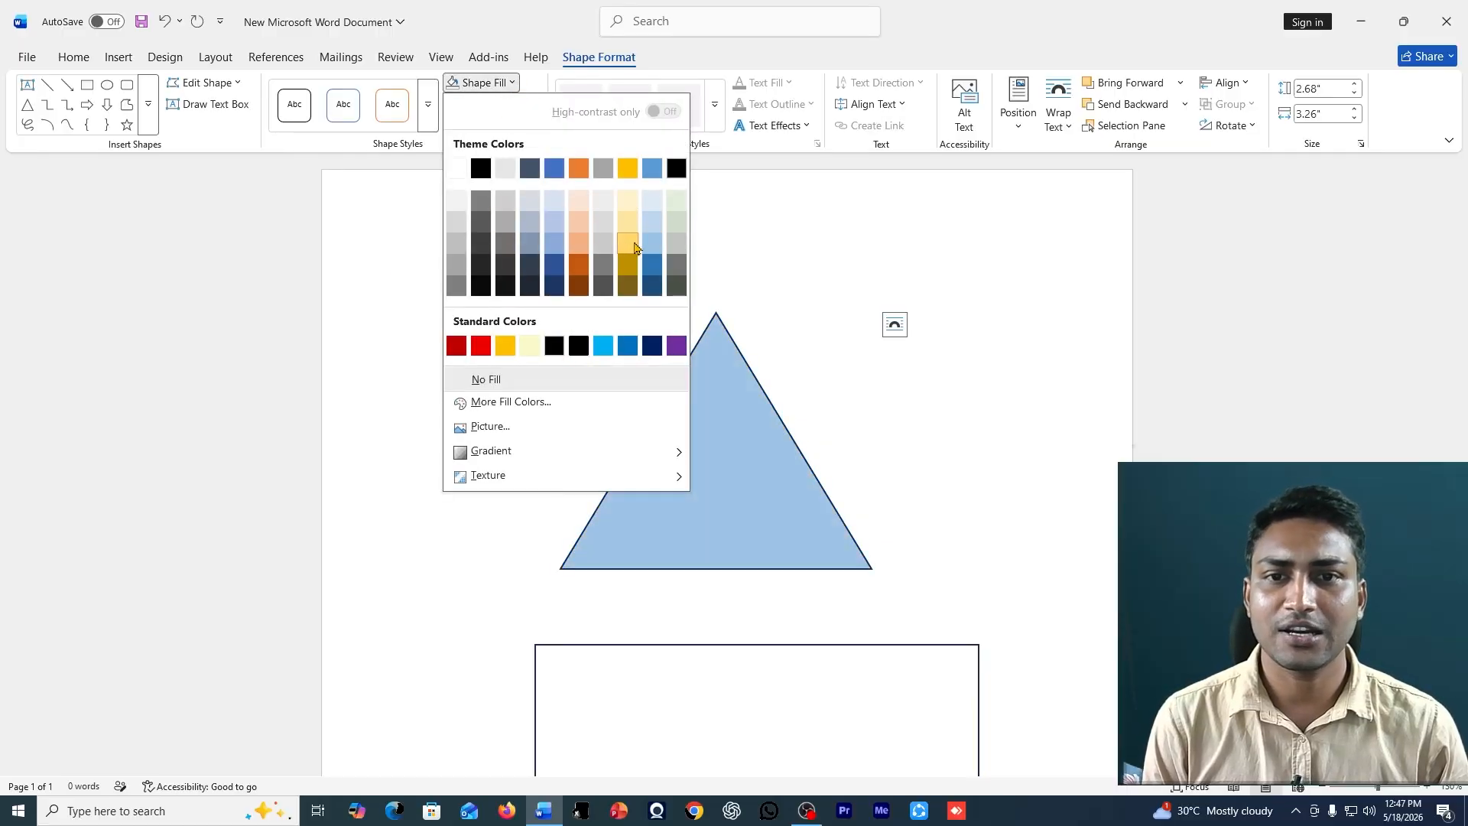
click(799, 206)
click(802, 257)
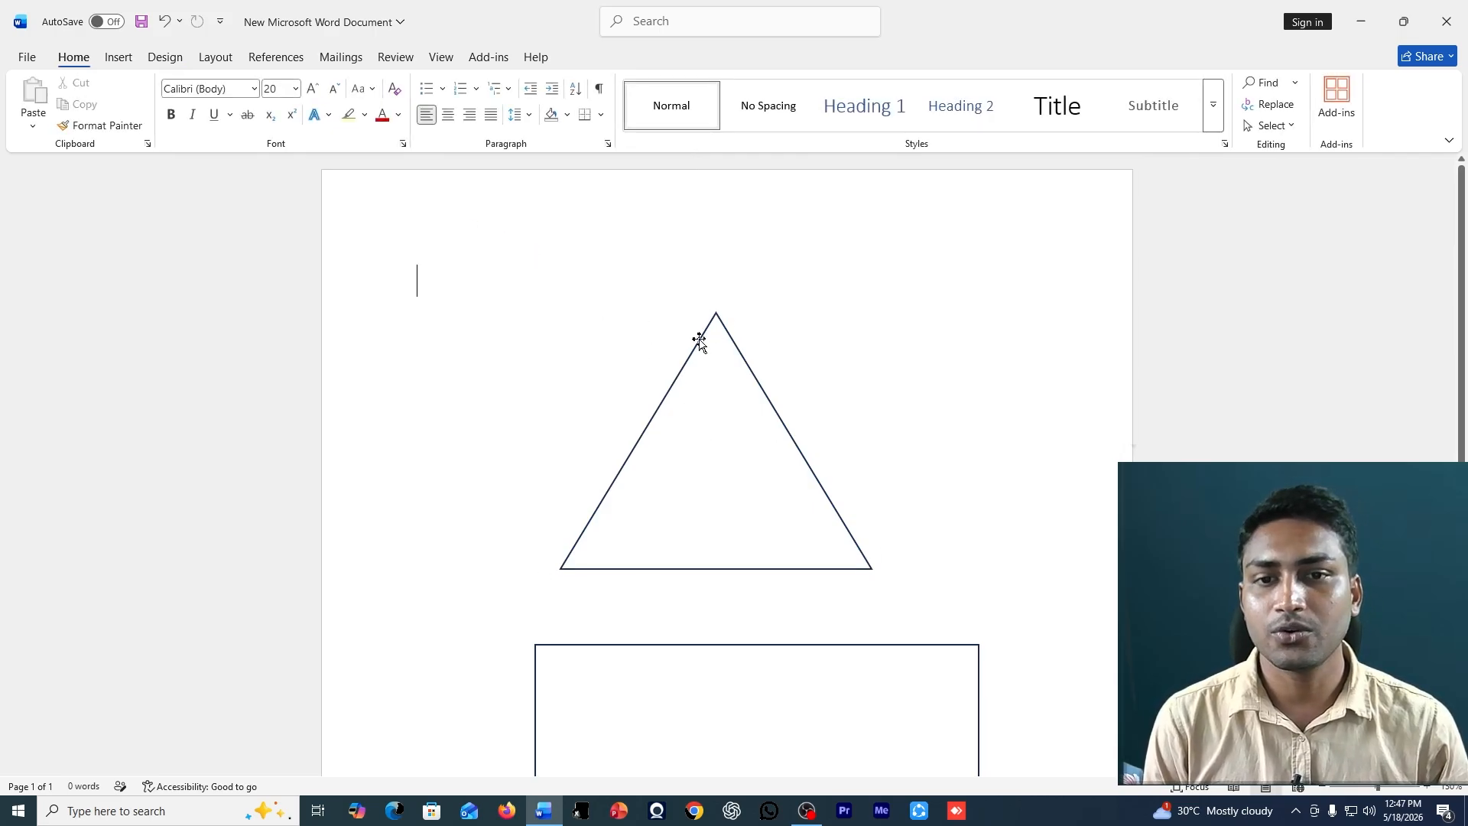
- Set the triangle's outline weight to 3 pt and deselect it
click(713, 317)
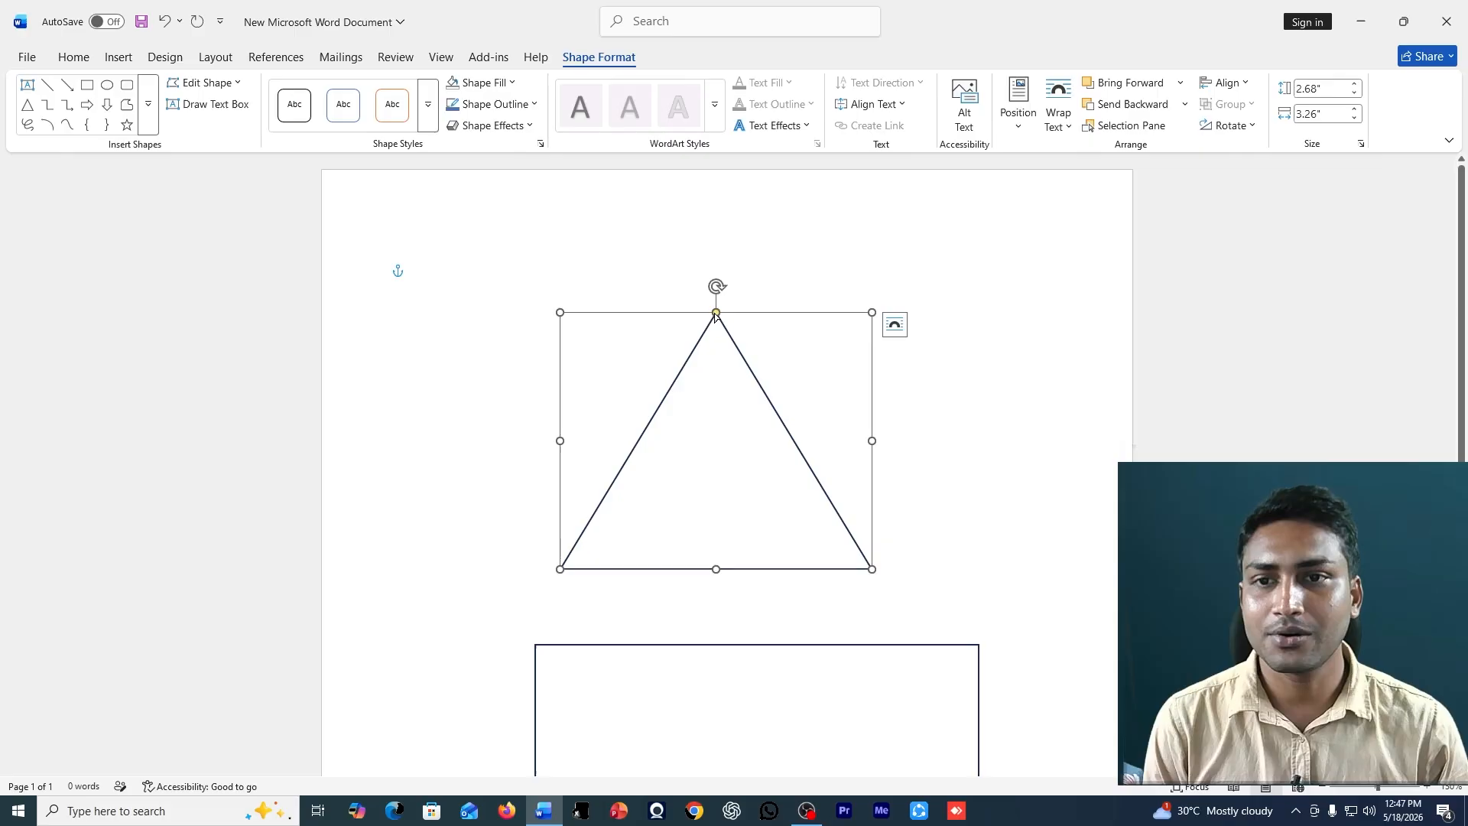
click(536, 107)
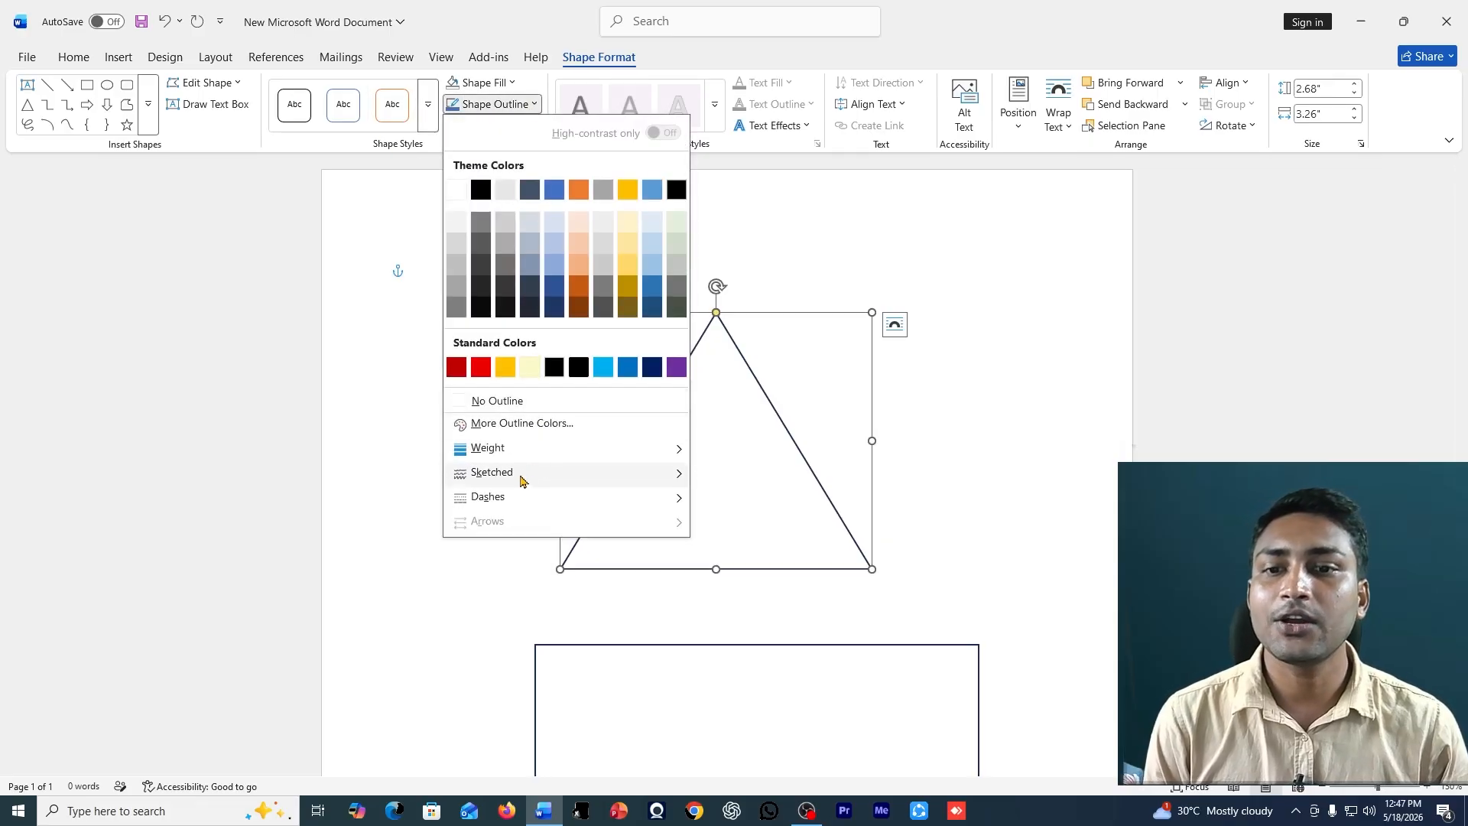
mouse_move(515, 456)
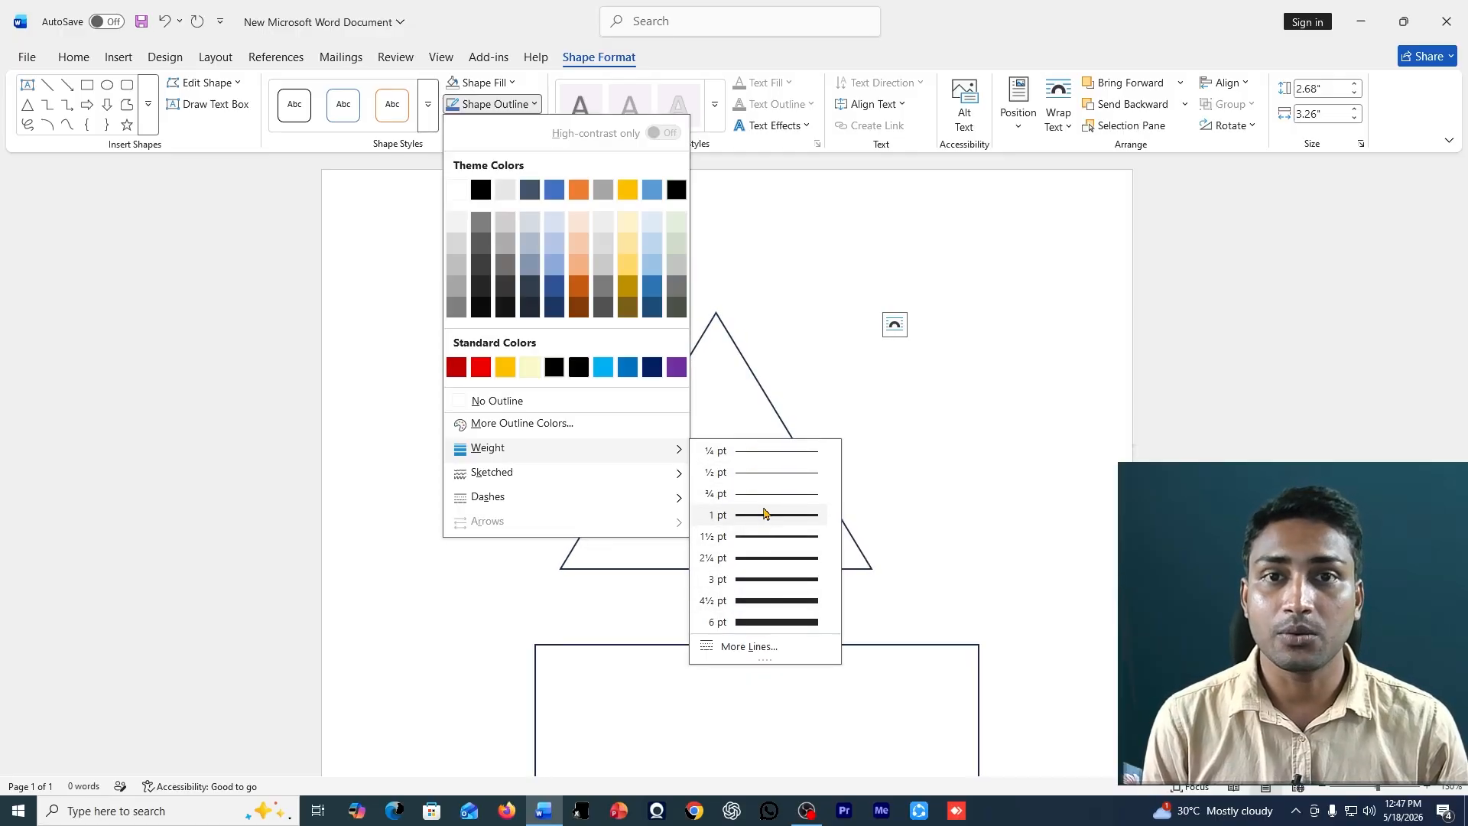
click(771, 593)
click(944, 459)
- Delete the block arrow below the rectangle
scroll(948, 433, down, 2)
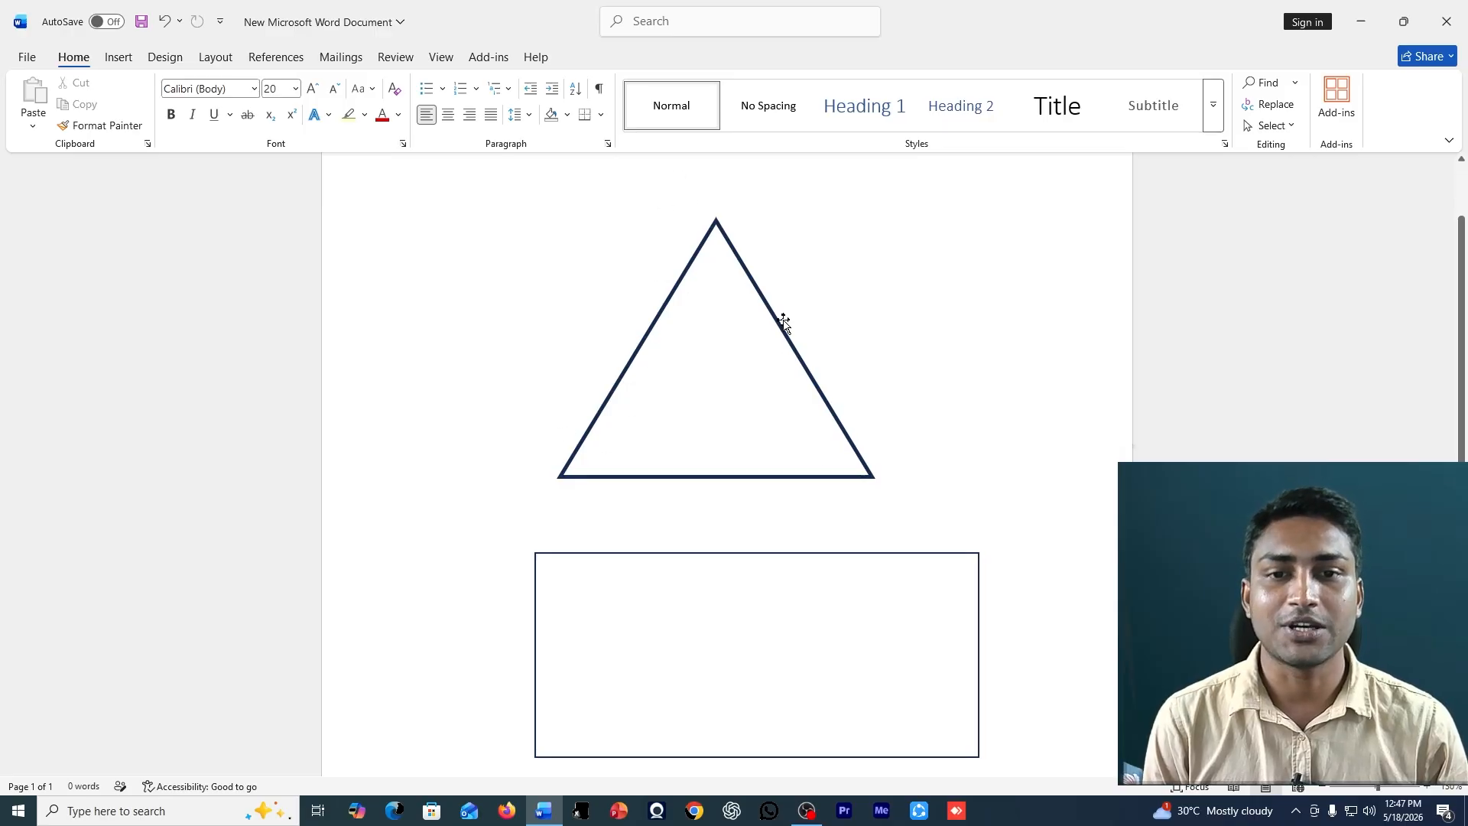
scroll(784, 323, down, 2)
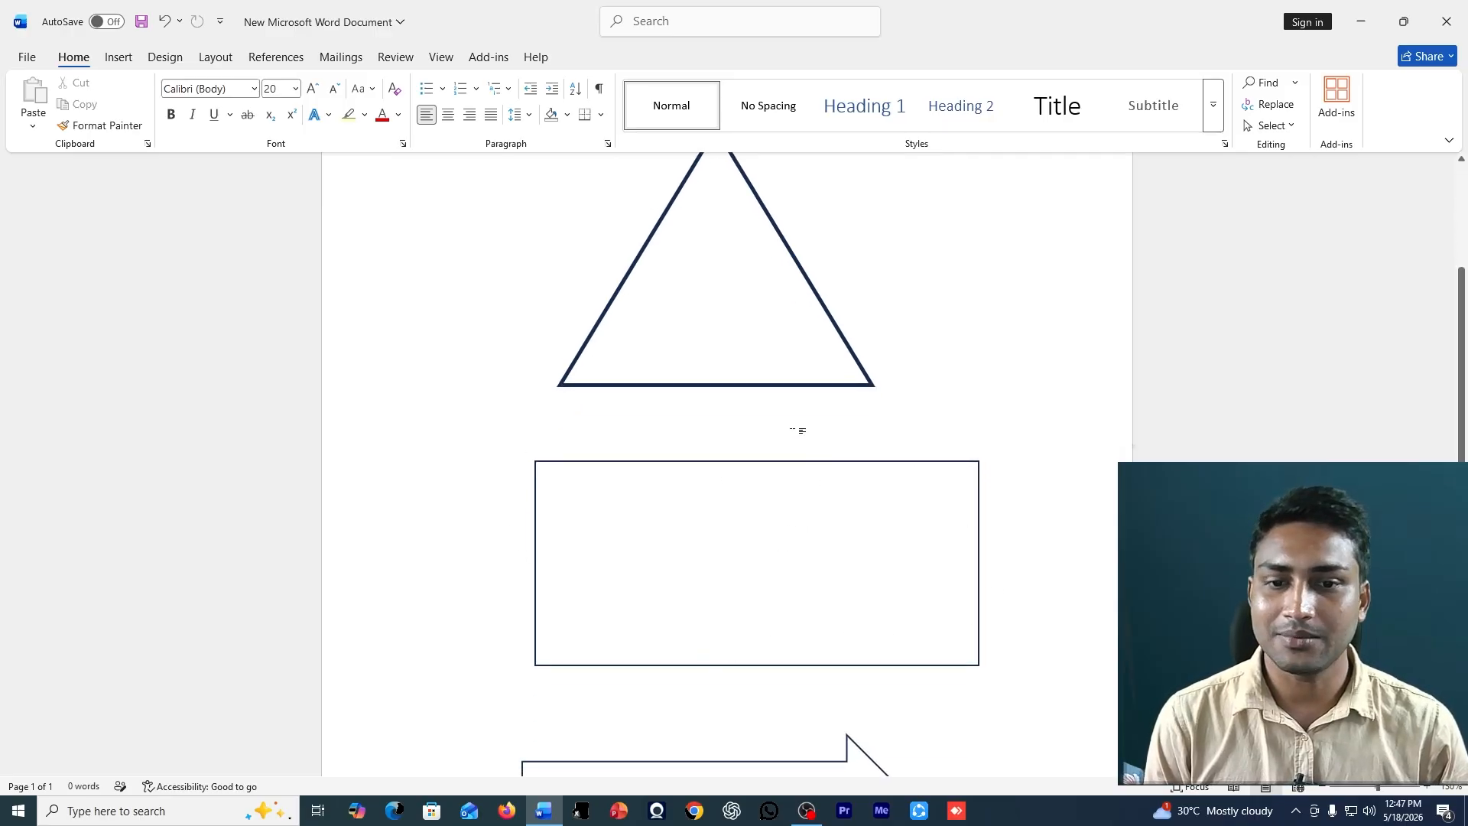
scroll(799, 431, down, 5)
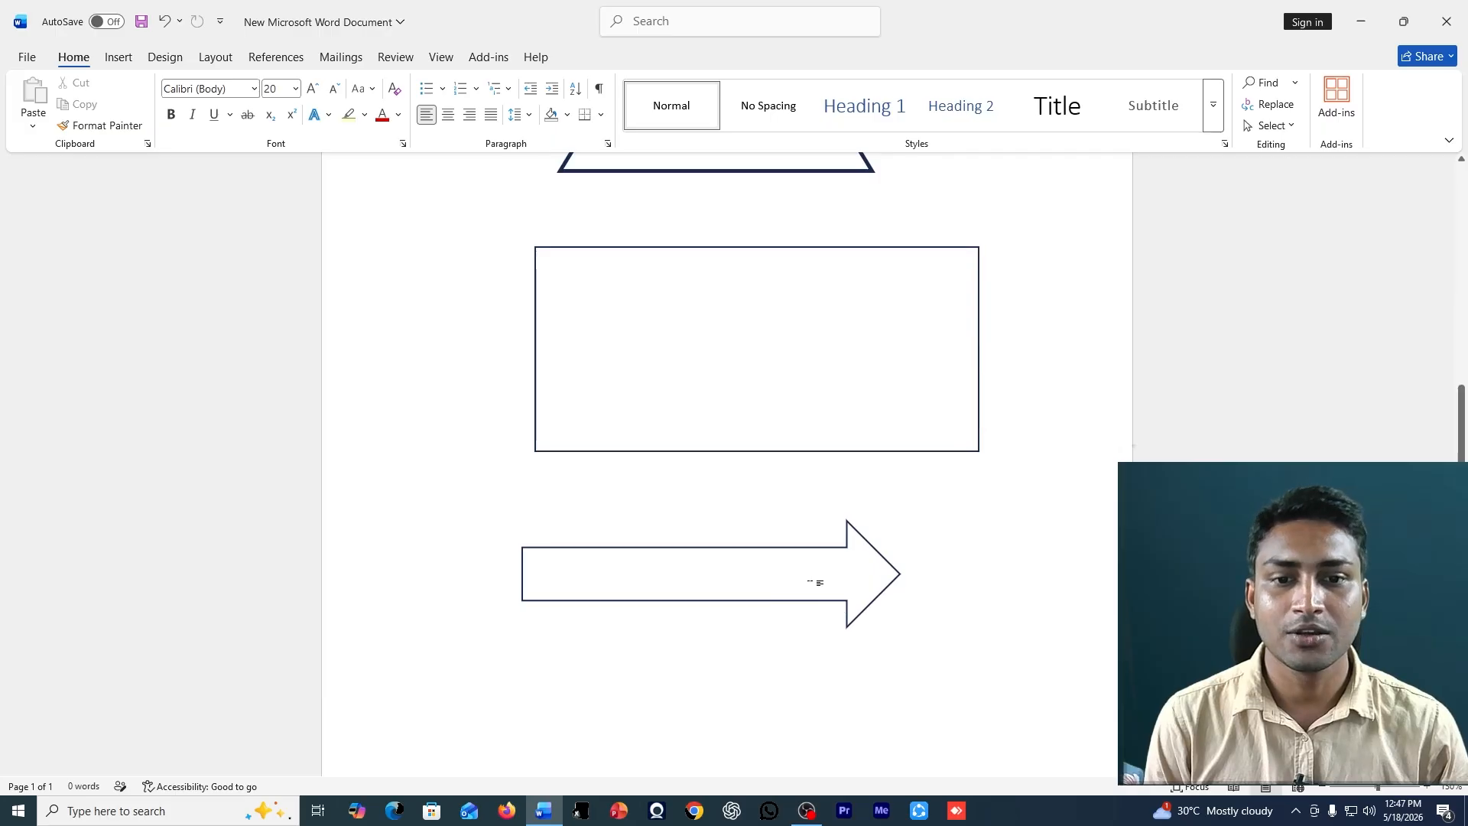
click(527, 548)
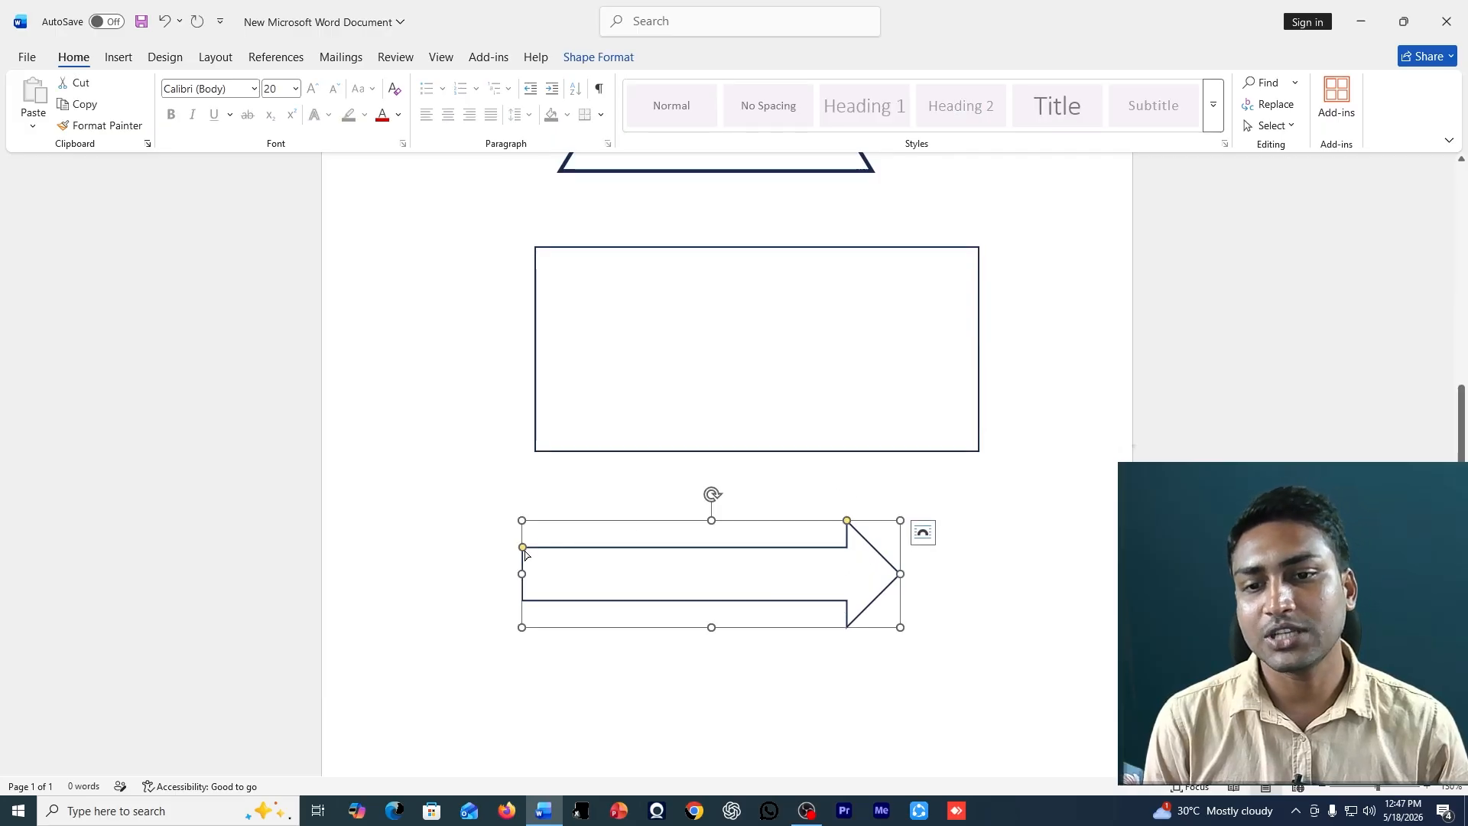
key(Delete)
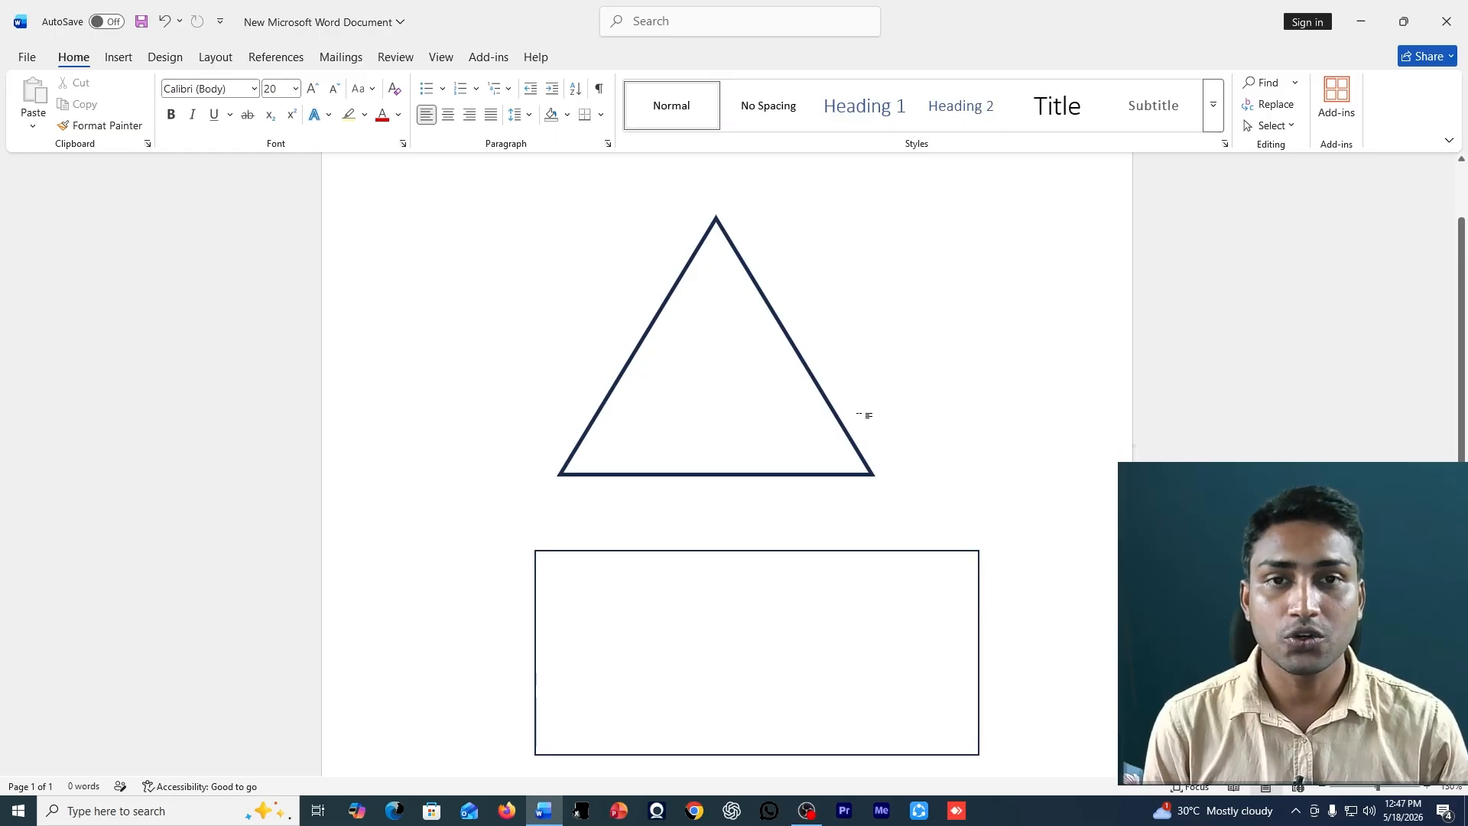
- Select the triangle, examine its outline colour and weight options, and deselect it
scroll(859, 415, down, 2)
scroll(701, 423, up, 2)
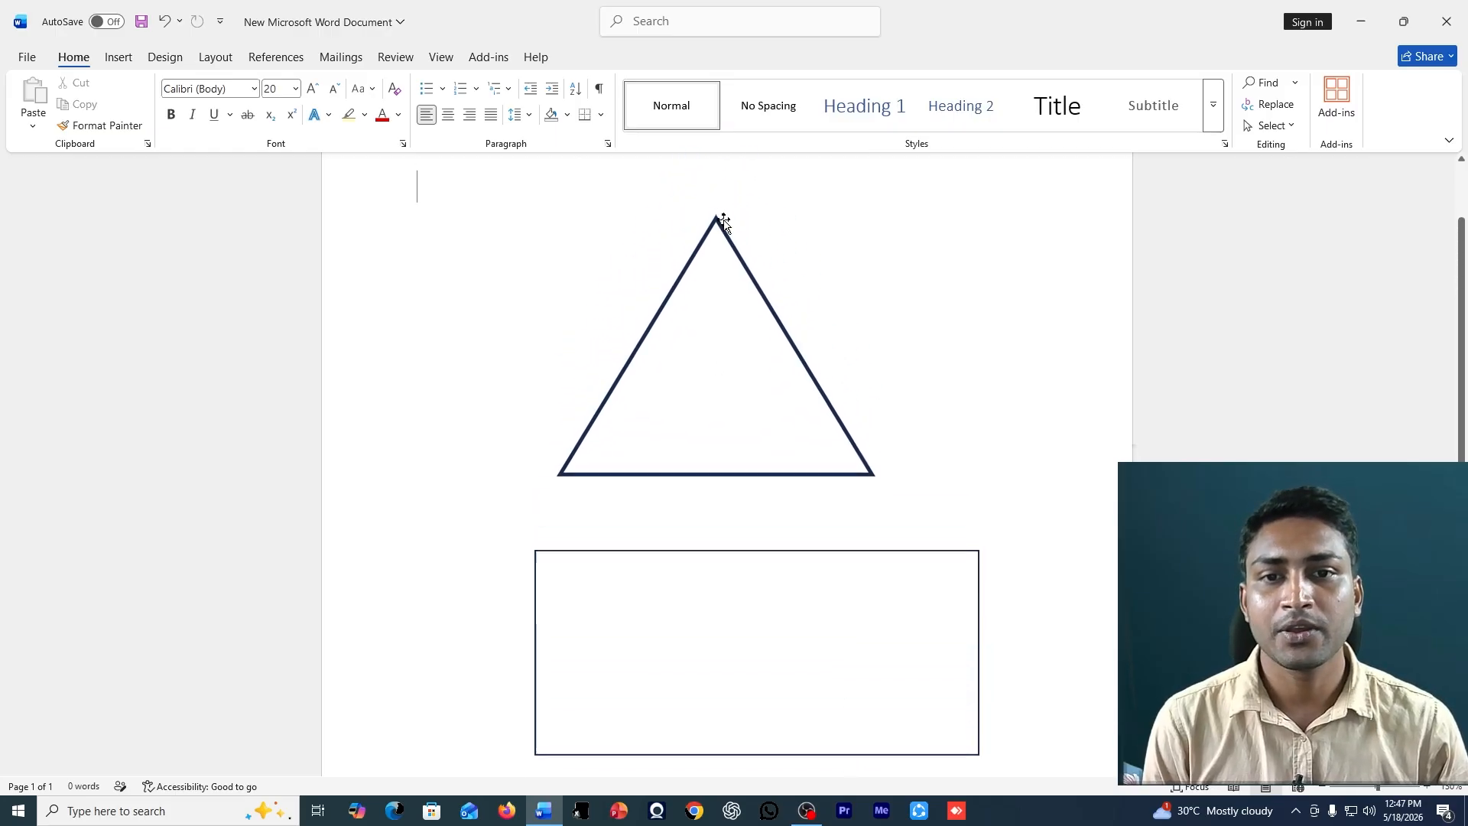
click(723, 223)
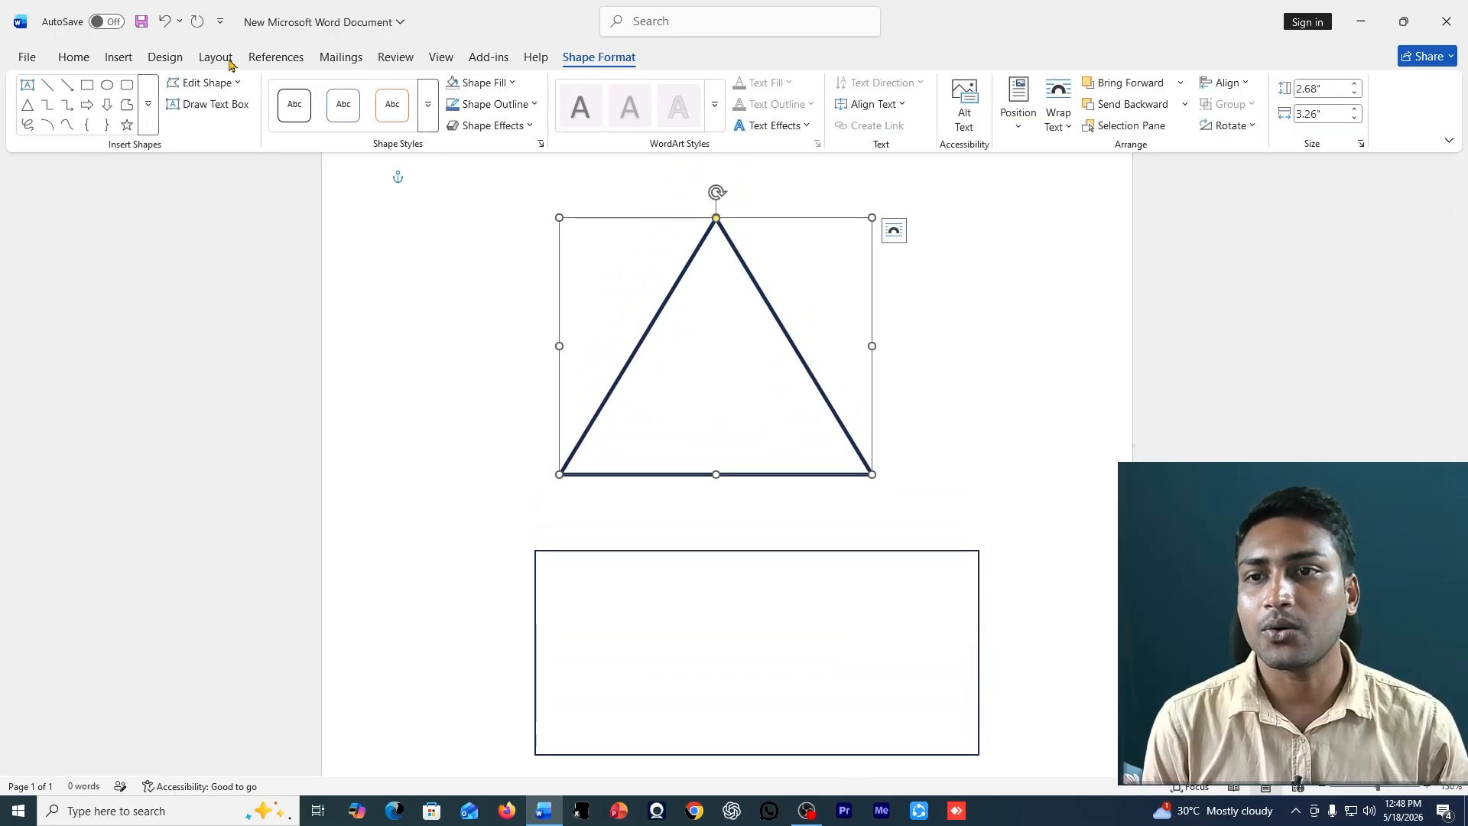
click(520, 104)
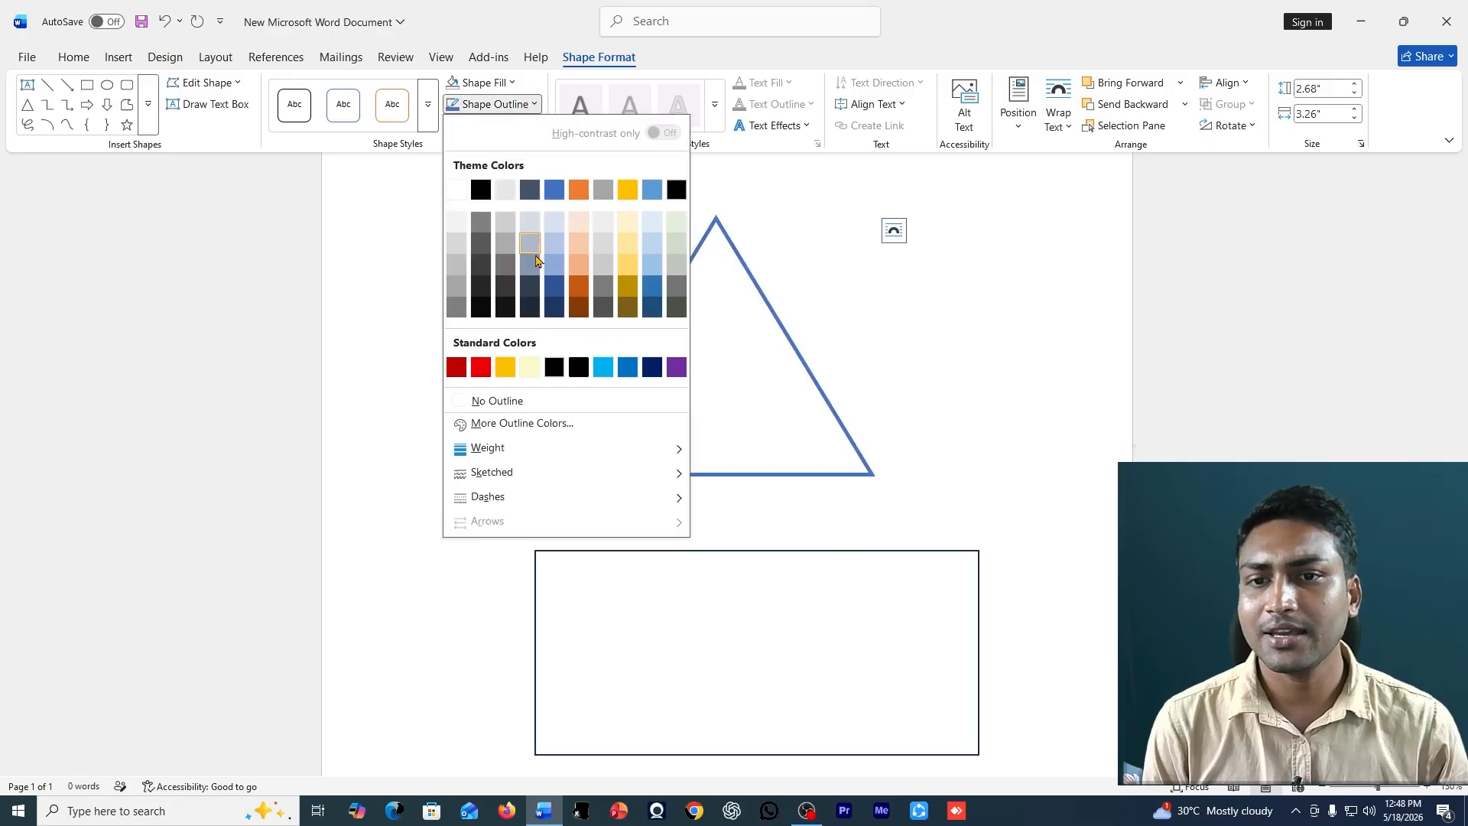
mouse_move(512, 450)
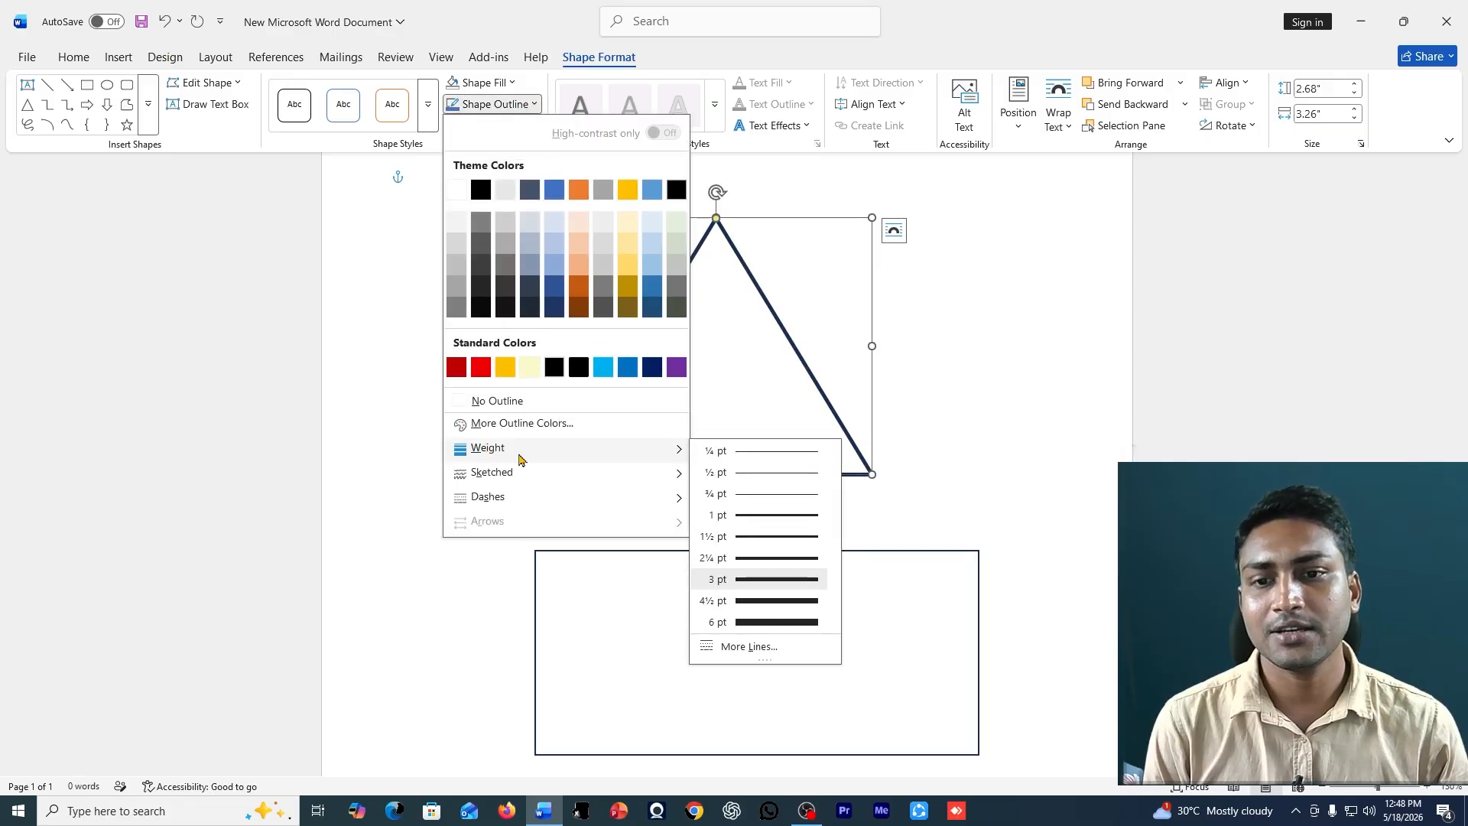
click(776, 538)
click(969, 373)
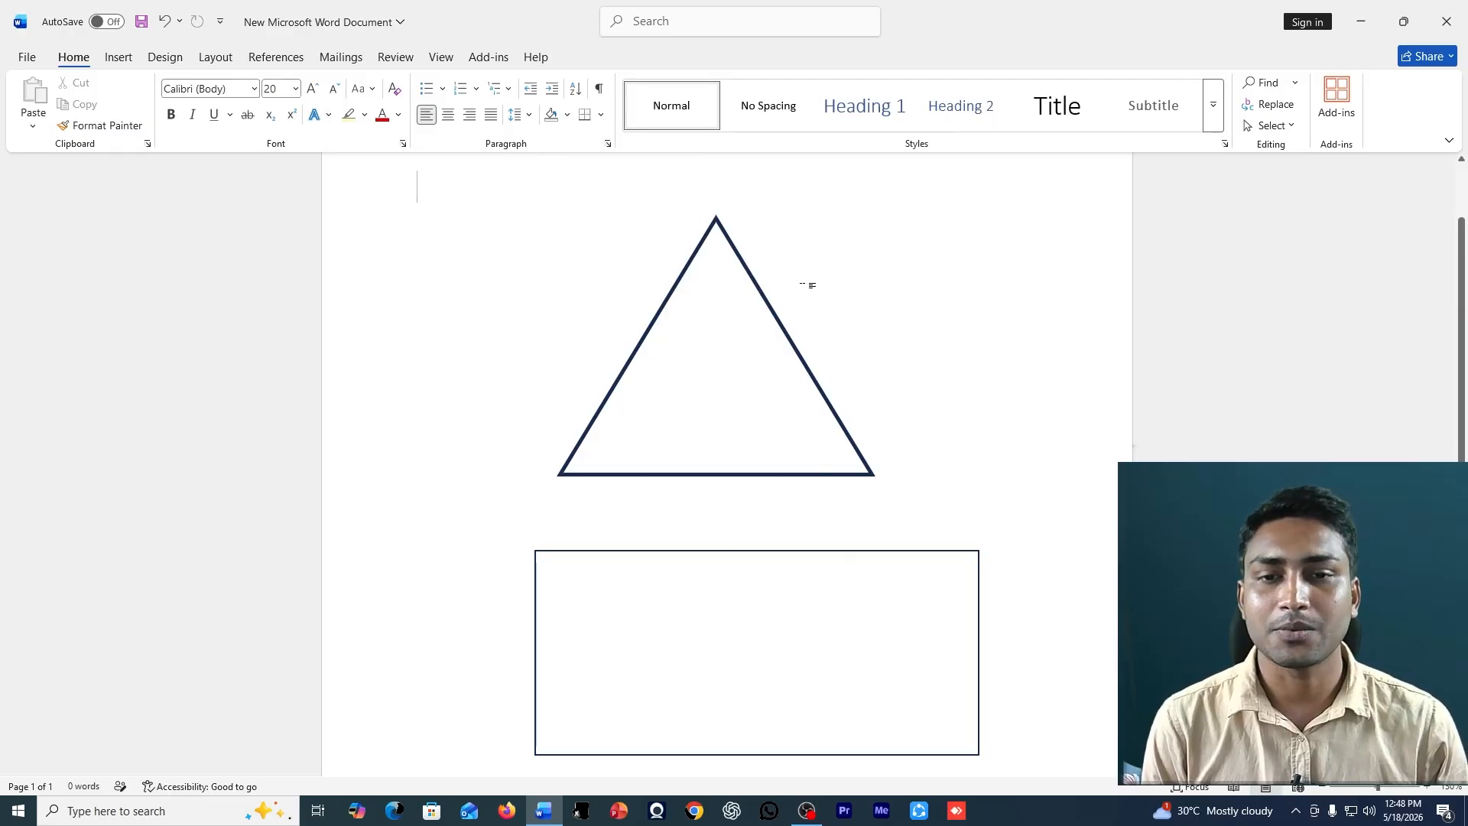
- Change the triangle's outline to the Square Dot dash style, deselect it and save the document
click(715, 229)
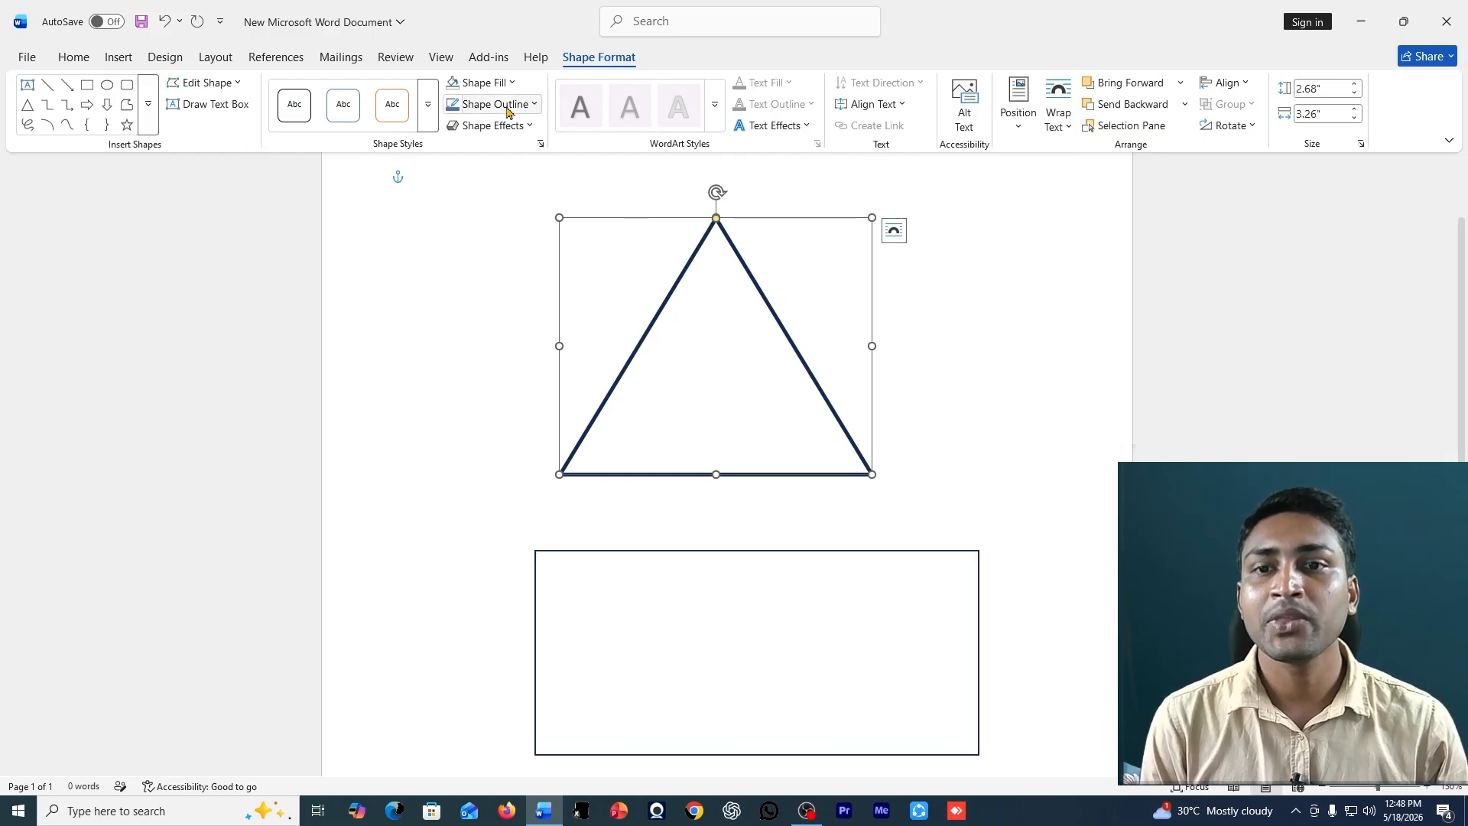
click(533, 105)
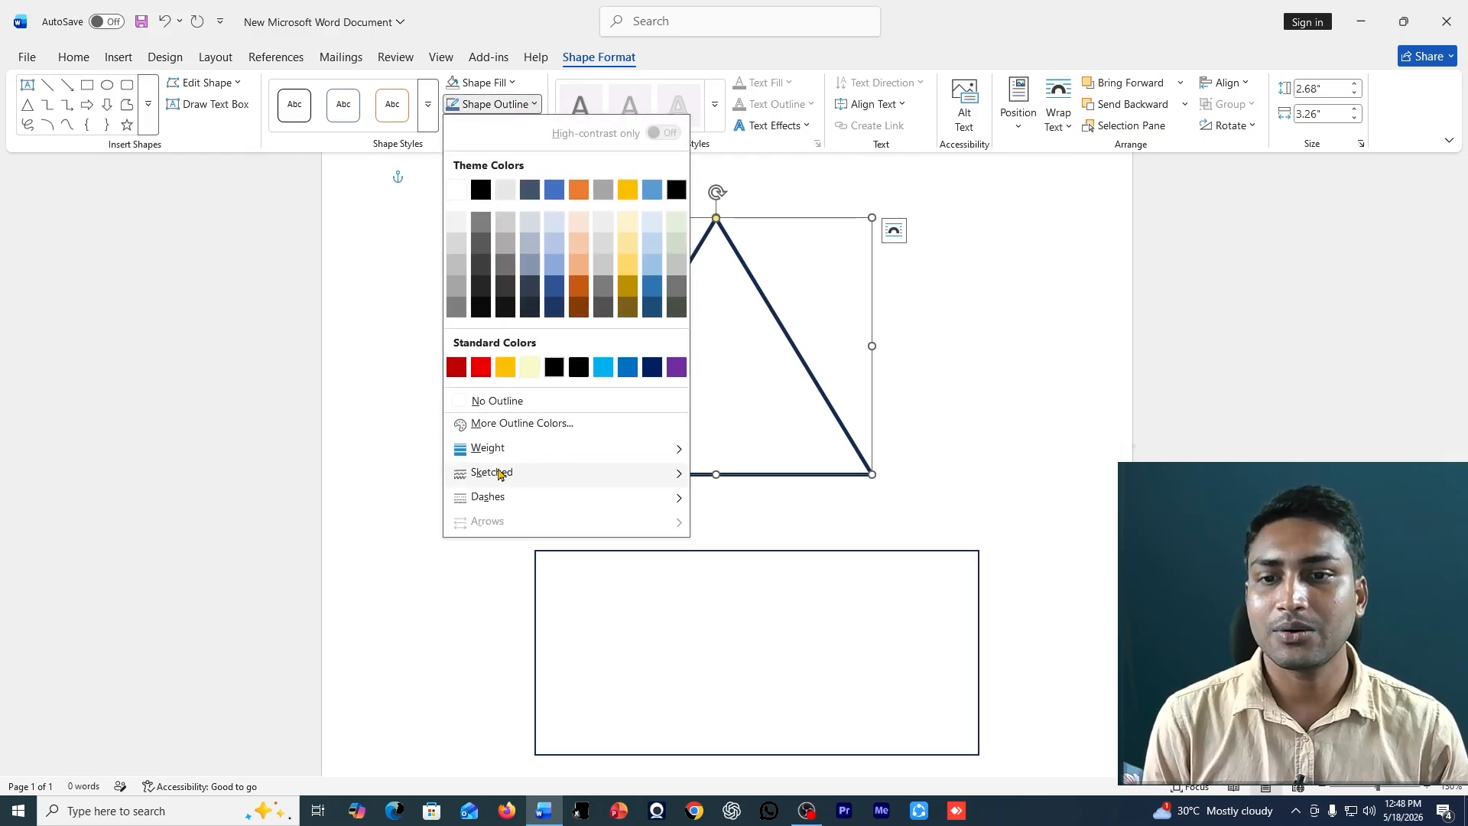
mouse_move(500, 474)
mouse_move(493, 503)
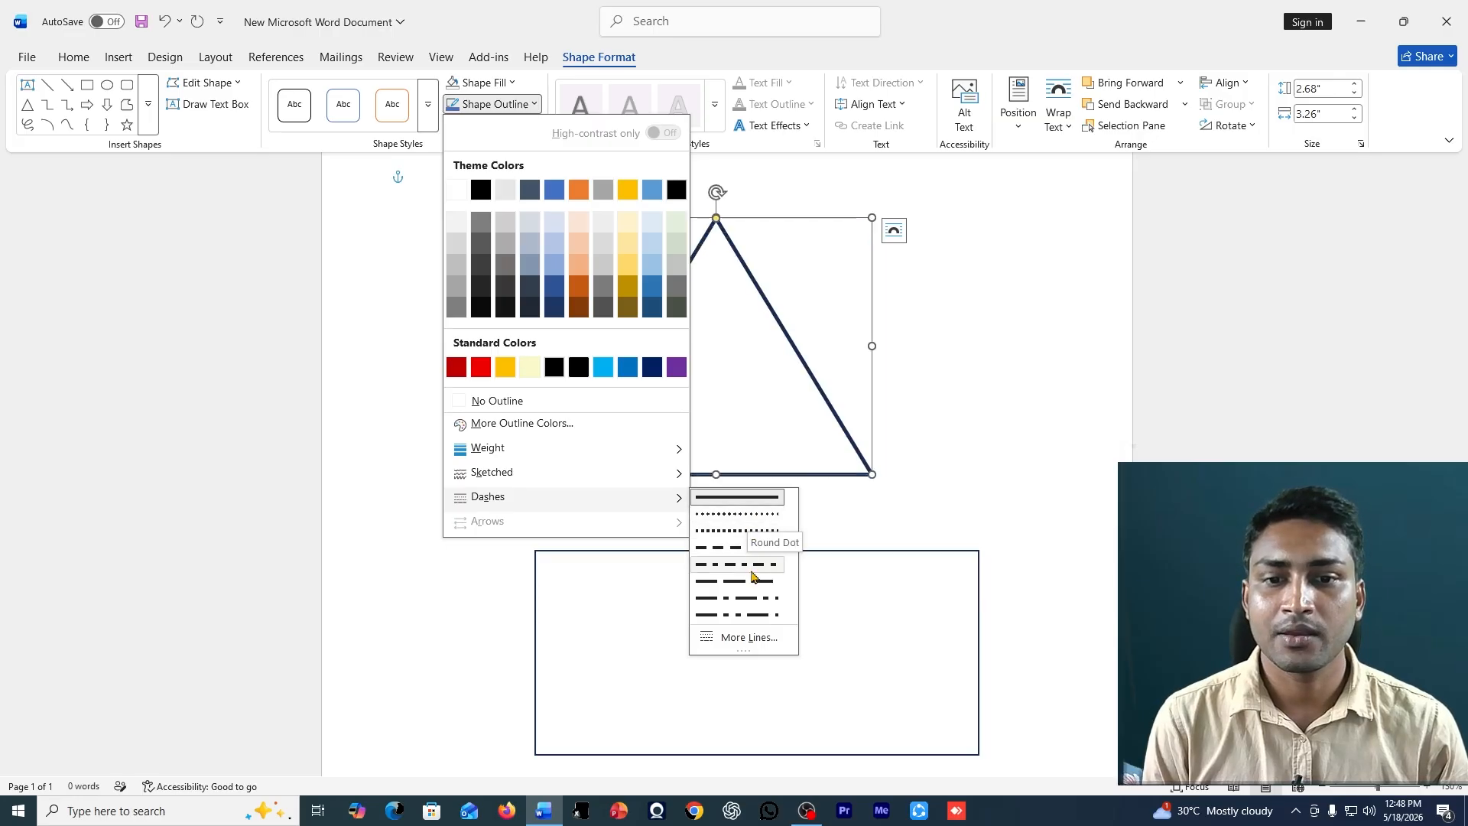
click(741, 529)
click(996, 348)
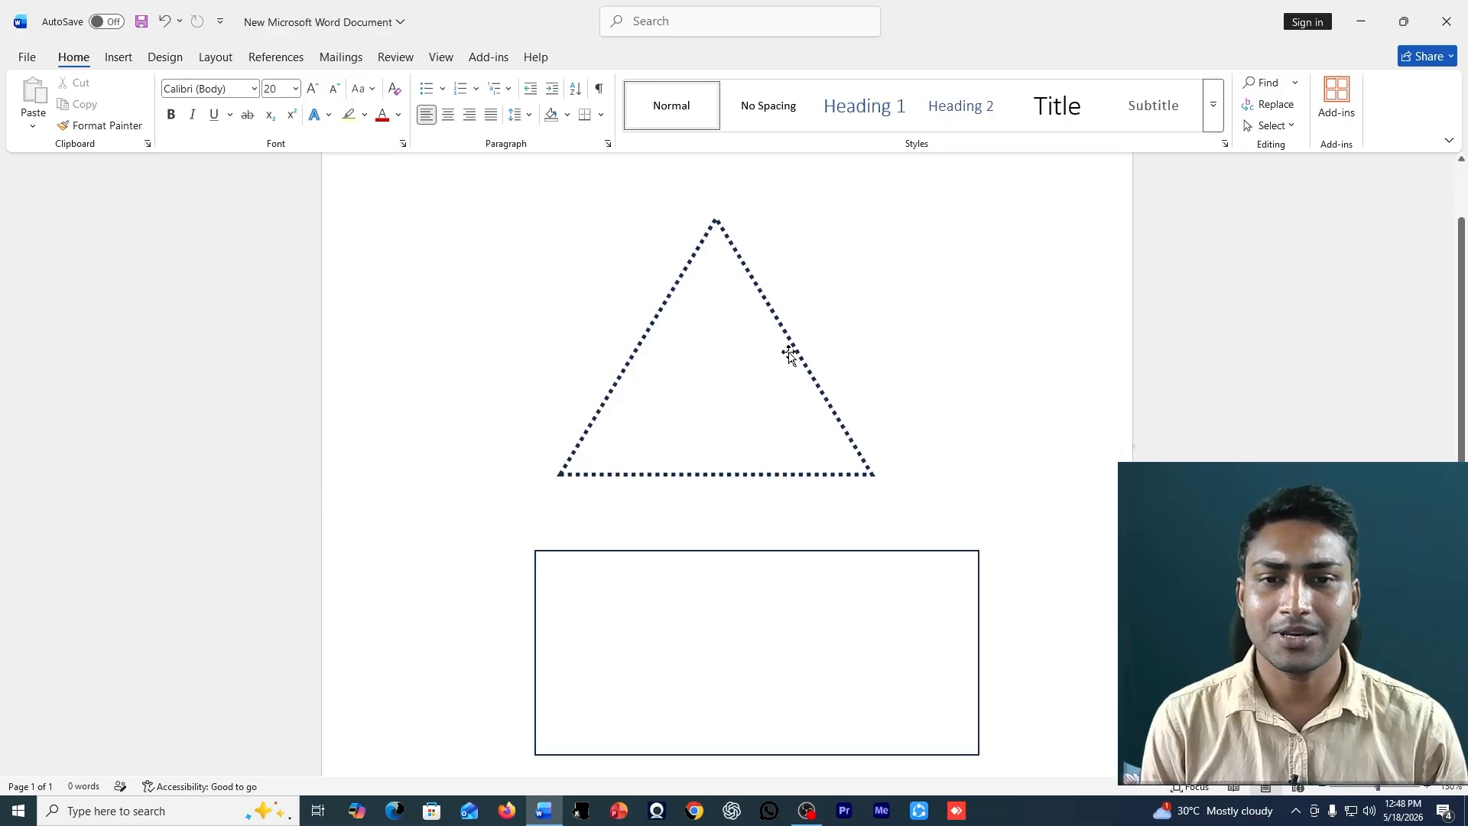
key(ctrl+s)
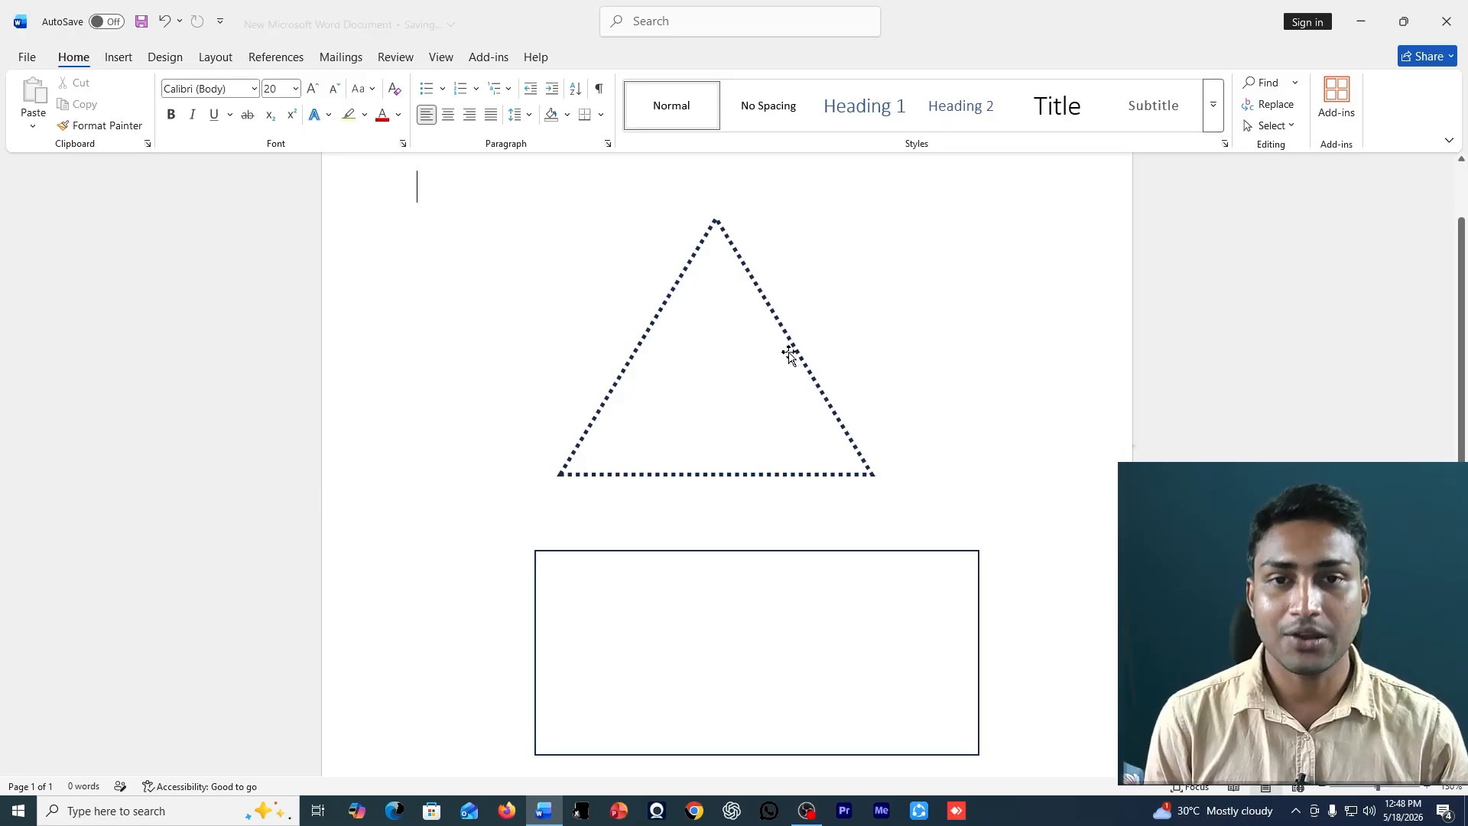
- Examine the gallery of shapes available for insertion, from lines and basic shapes to callouts
scroll(730, 354, up, 2)
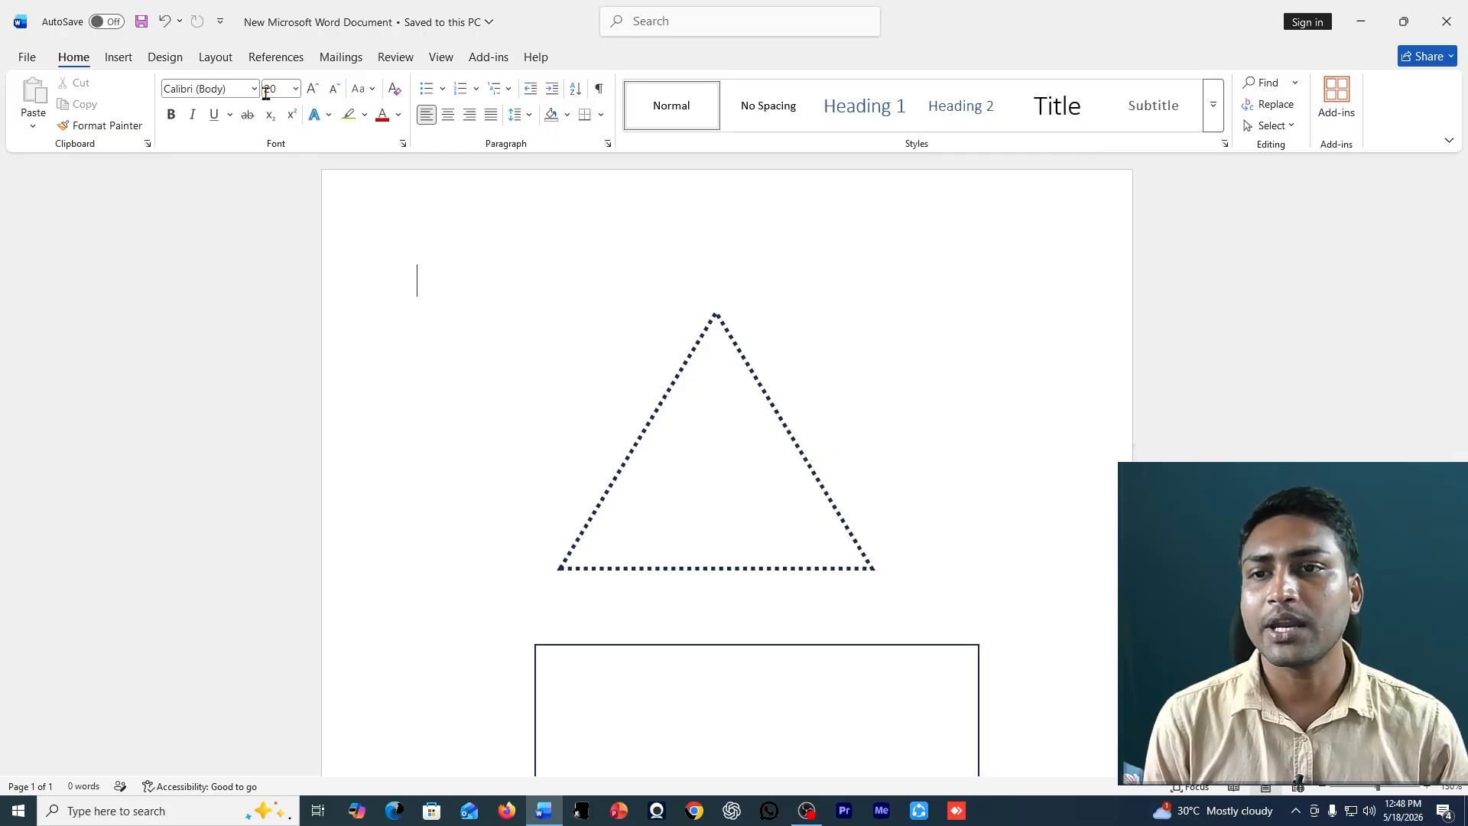
click(118, 56)
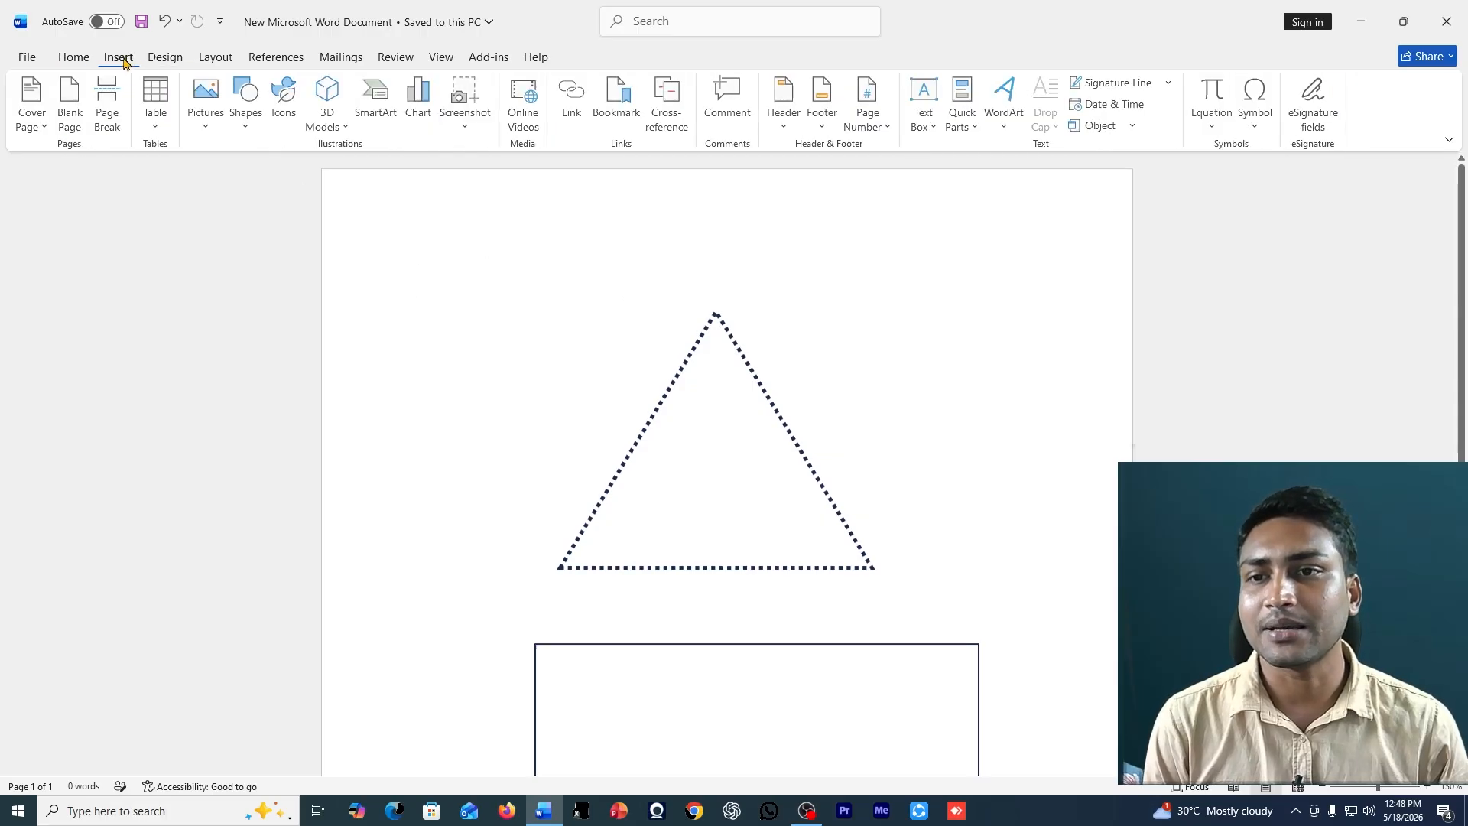
click(246, 107)
scroll(340, 398, down, 1)
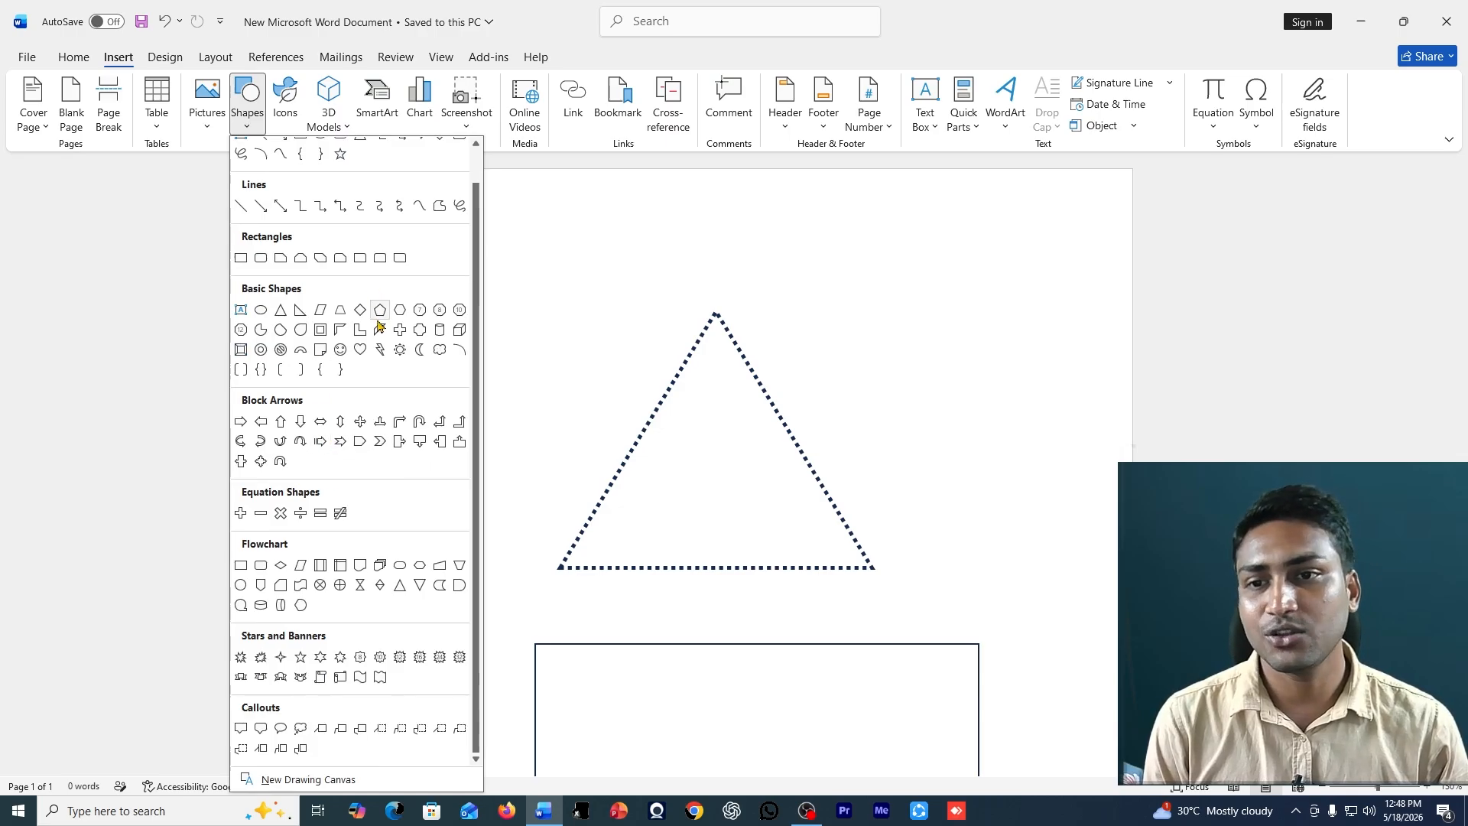
scroll(380, 326, up, 1)
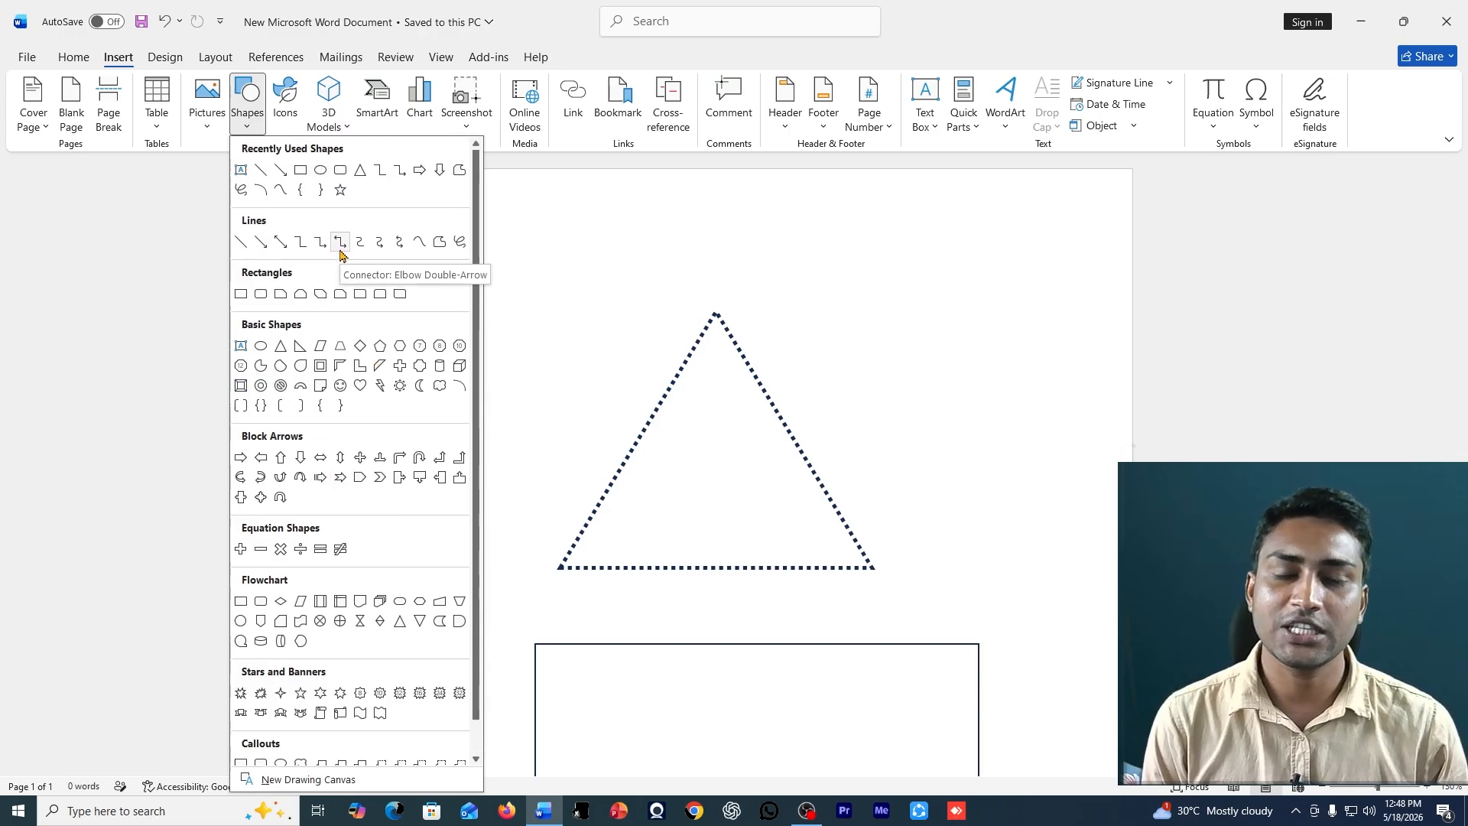